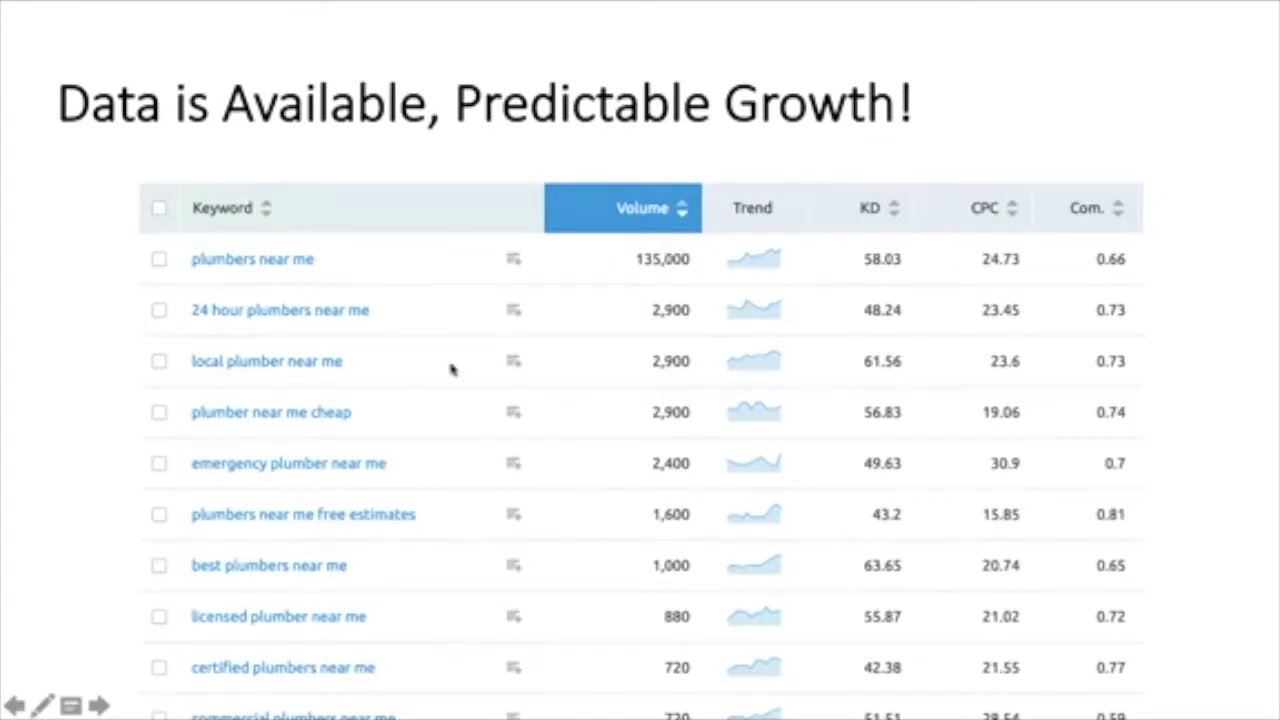
Exit the slide show and switch to Google Chrome.
key(Escape)
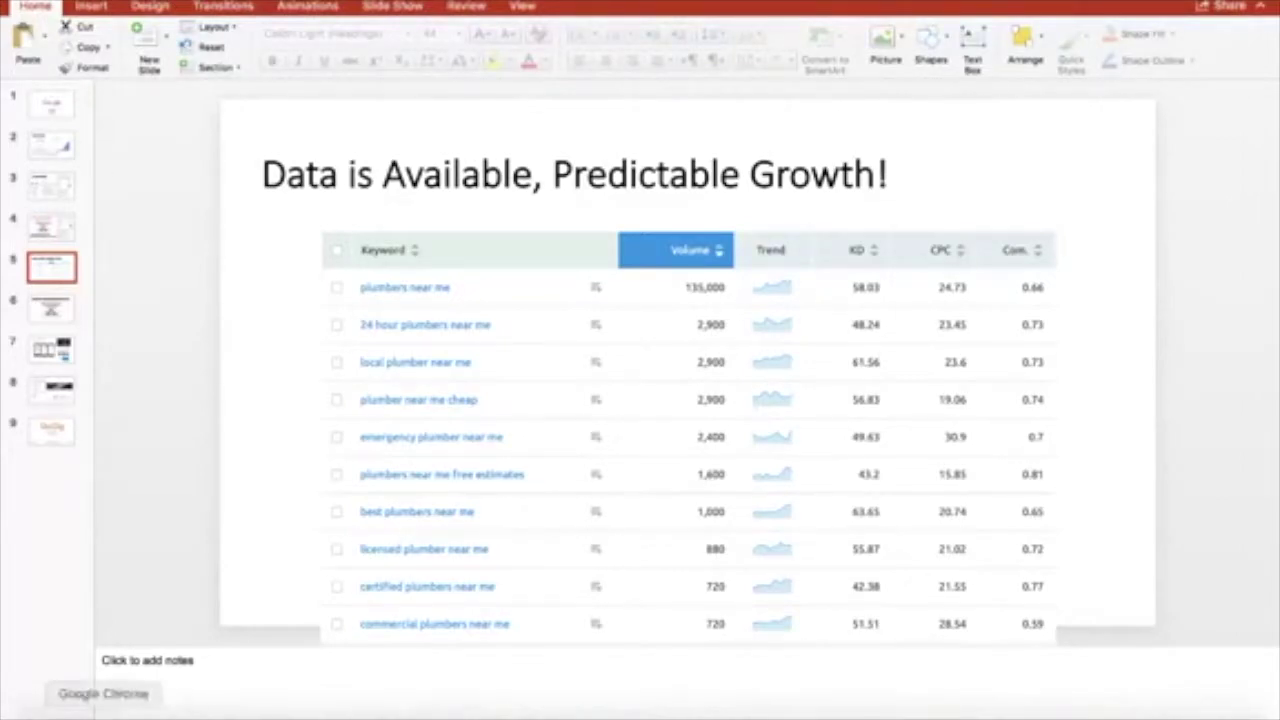
click(103, 712)
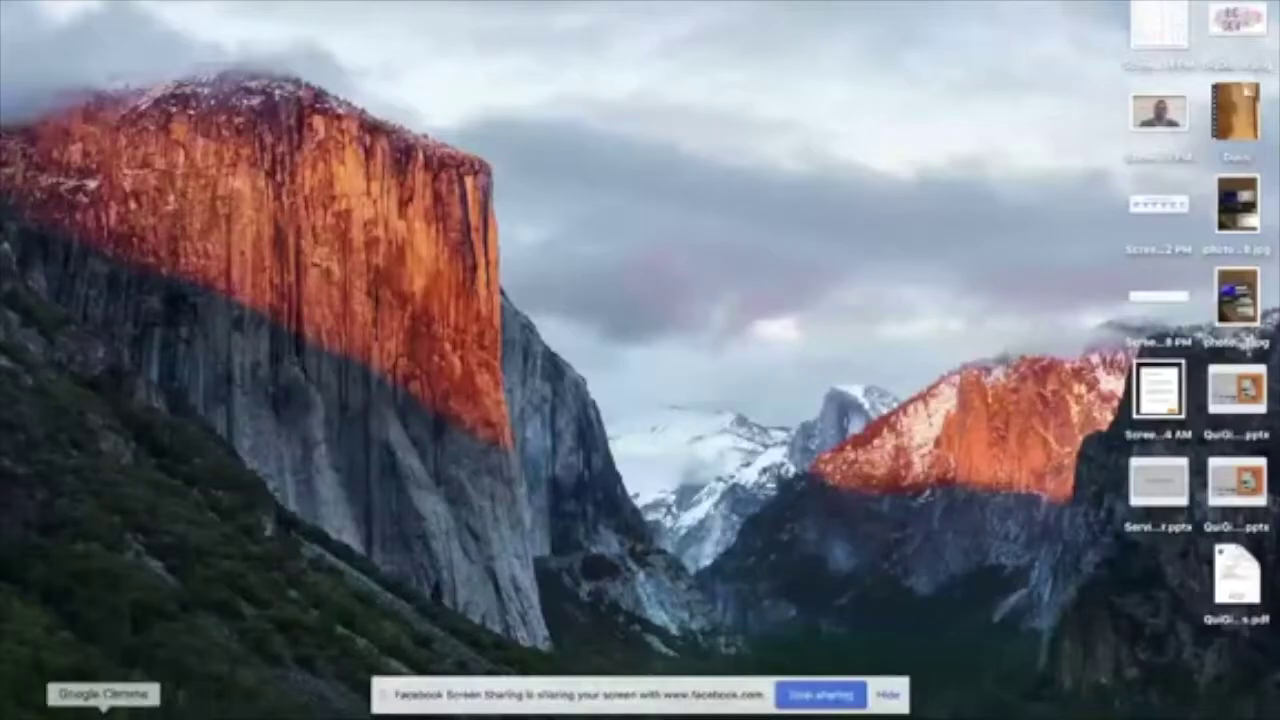
click(103, 712)
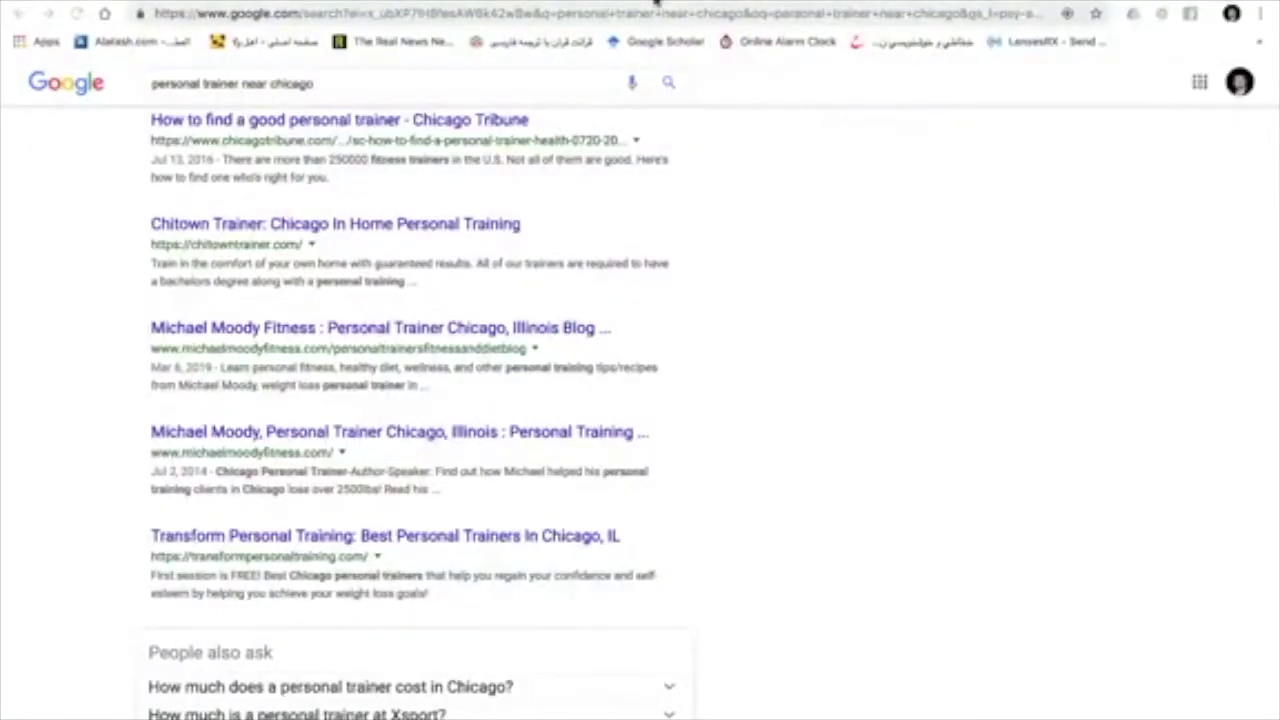
Go to ads.google.com and open the Google Ads account whose setup is complete.
click(658, 3)
click(858, 5)
click(822, 13)
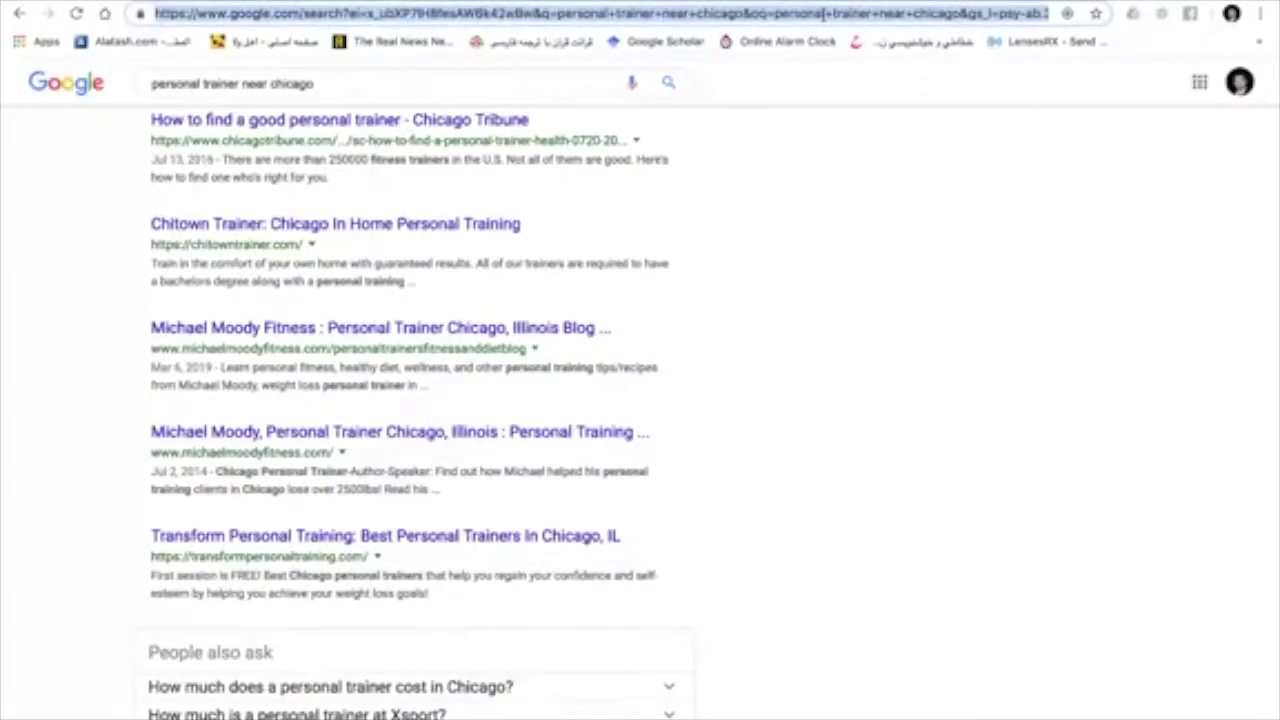
text(ad)
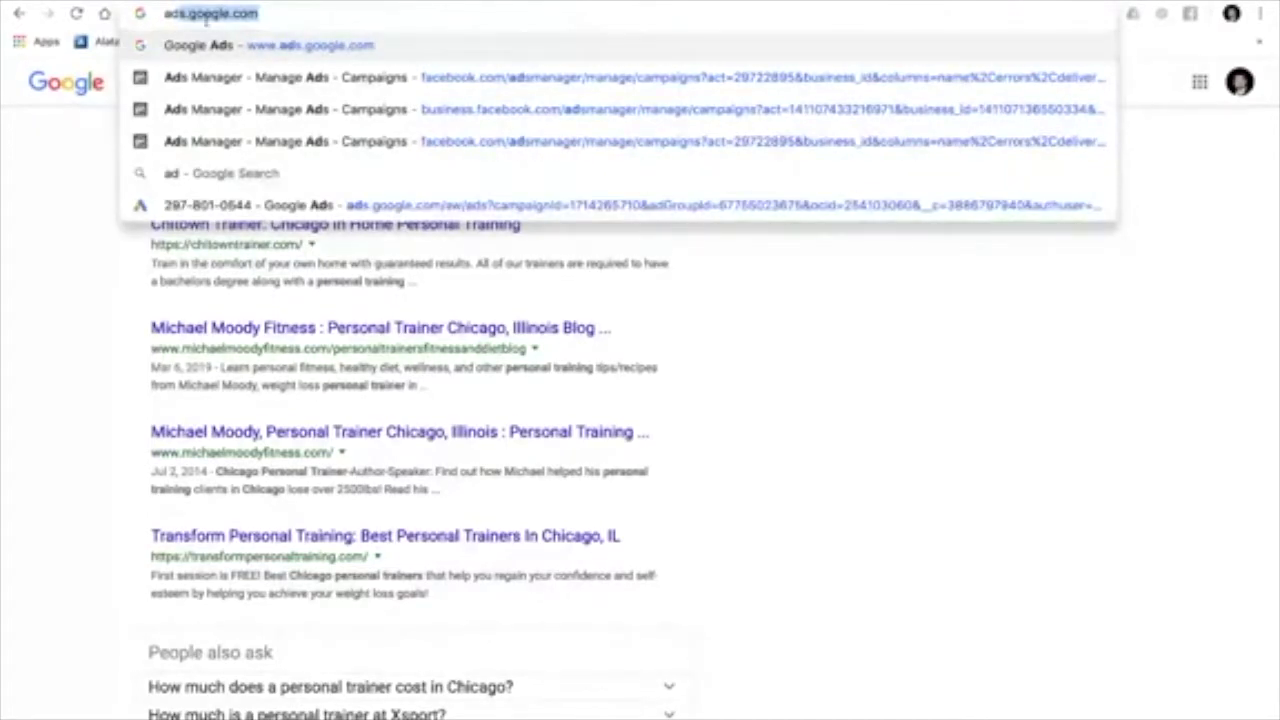
click(276, 13)
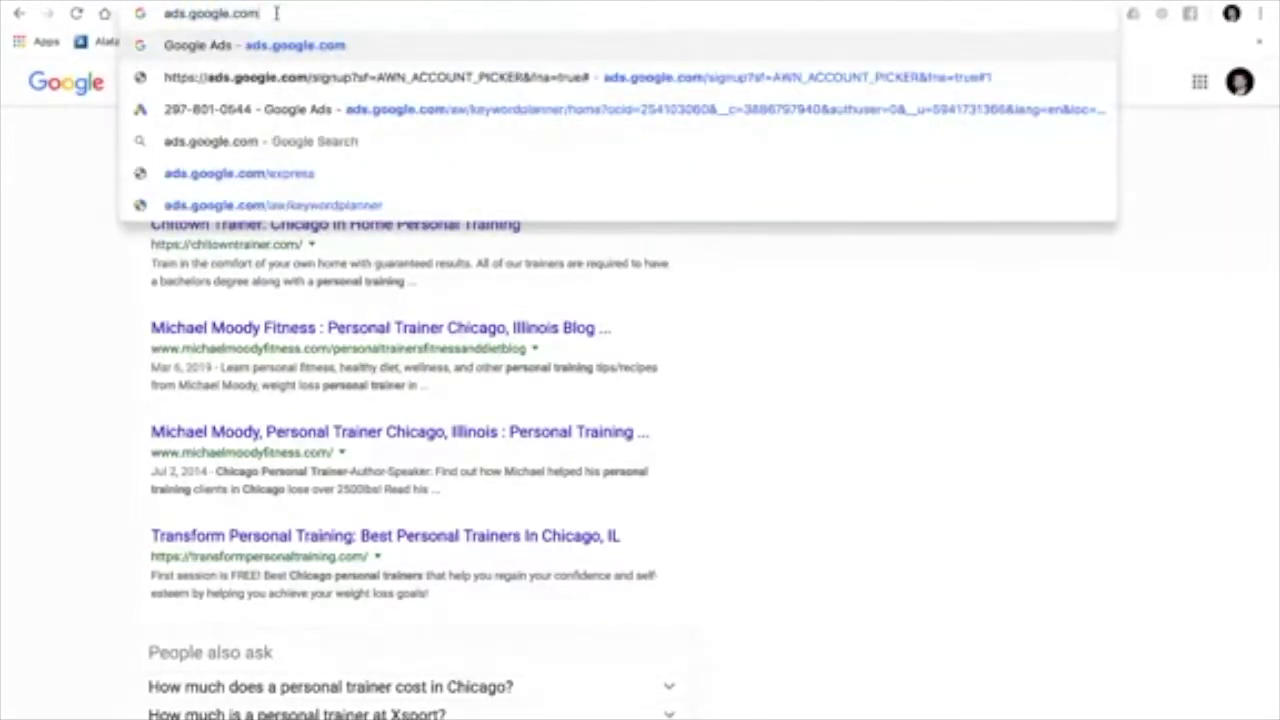
key(Return)
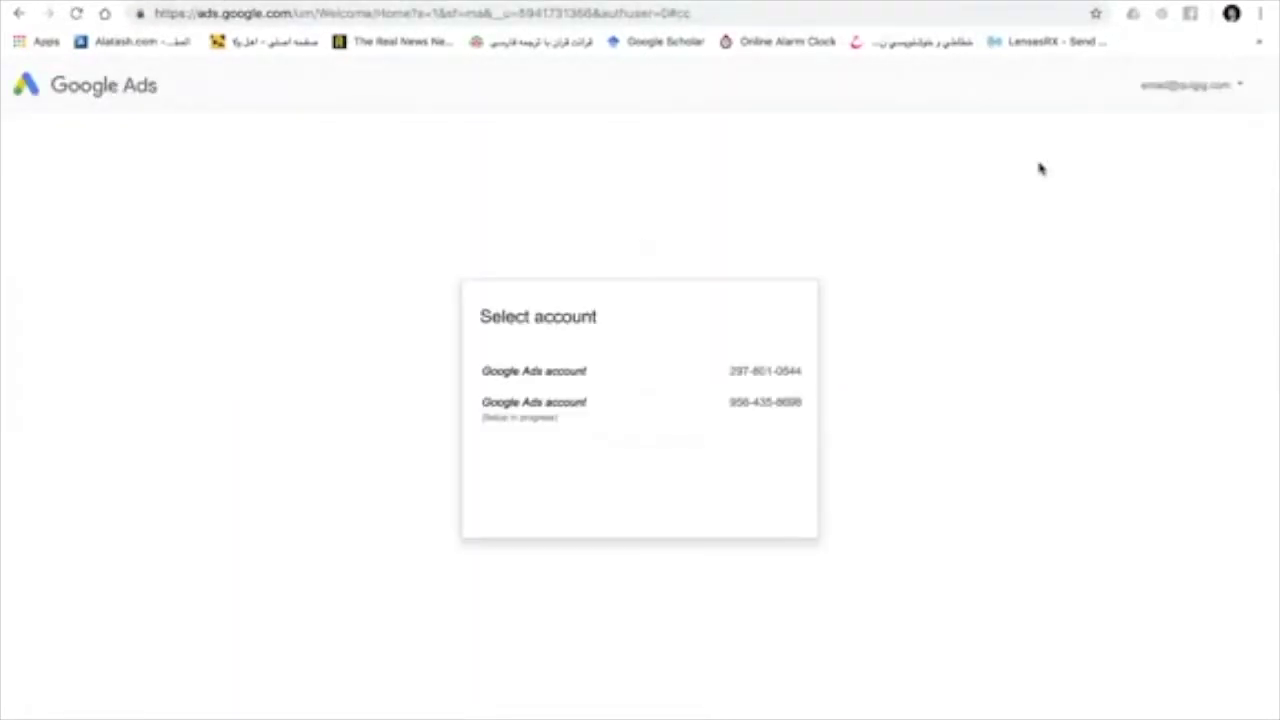
click(609, 371)
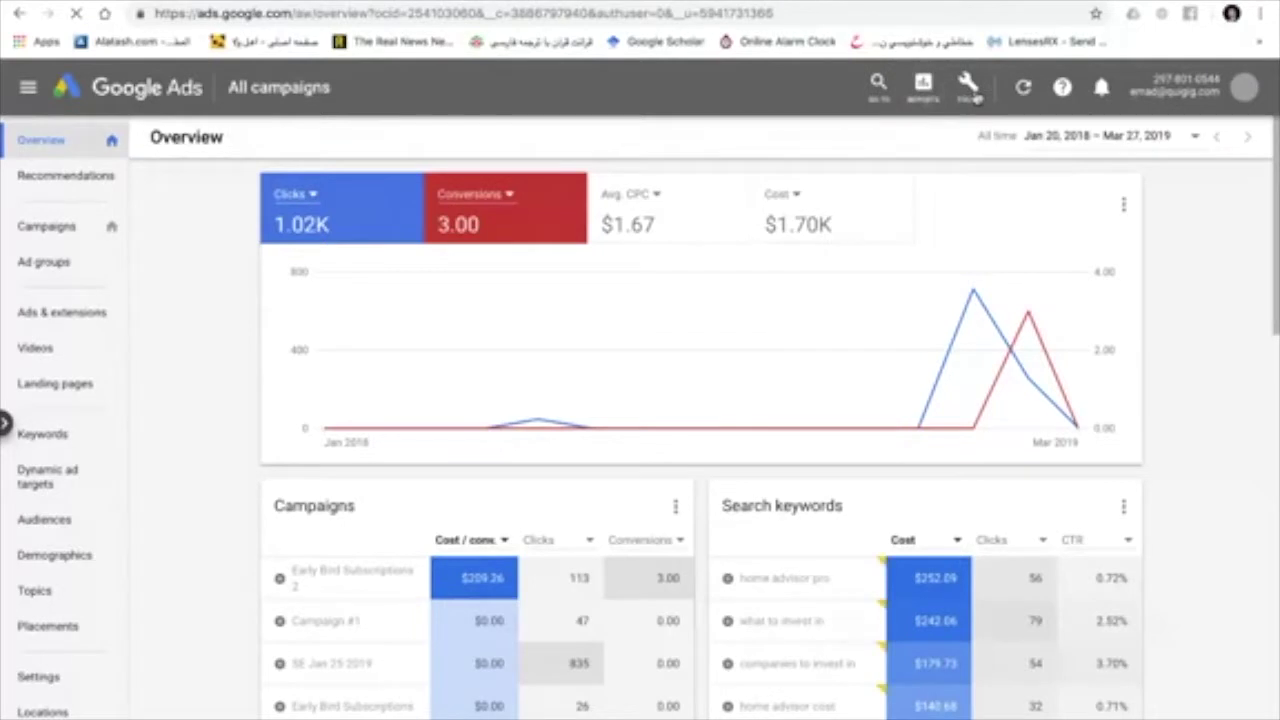
Open Keyword Planner and get search volume and forecasts for the keyword "plumber near chicago".
click(972, 90)
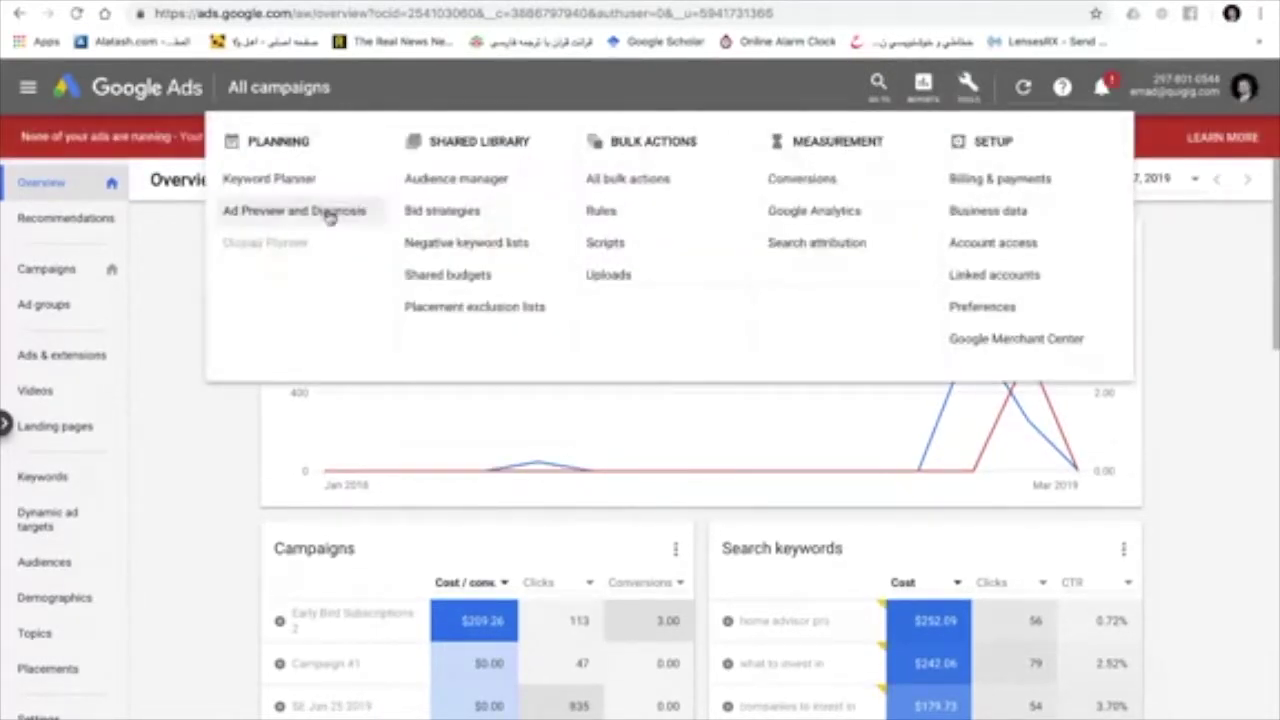
click(270, 179)
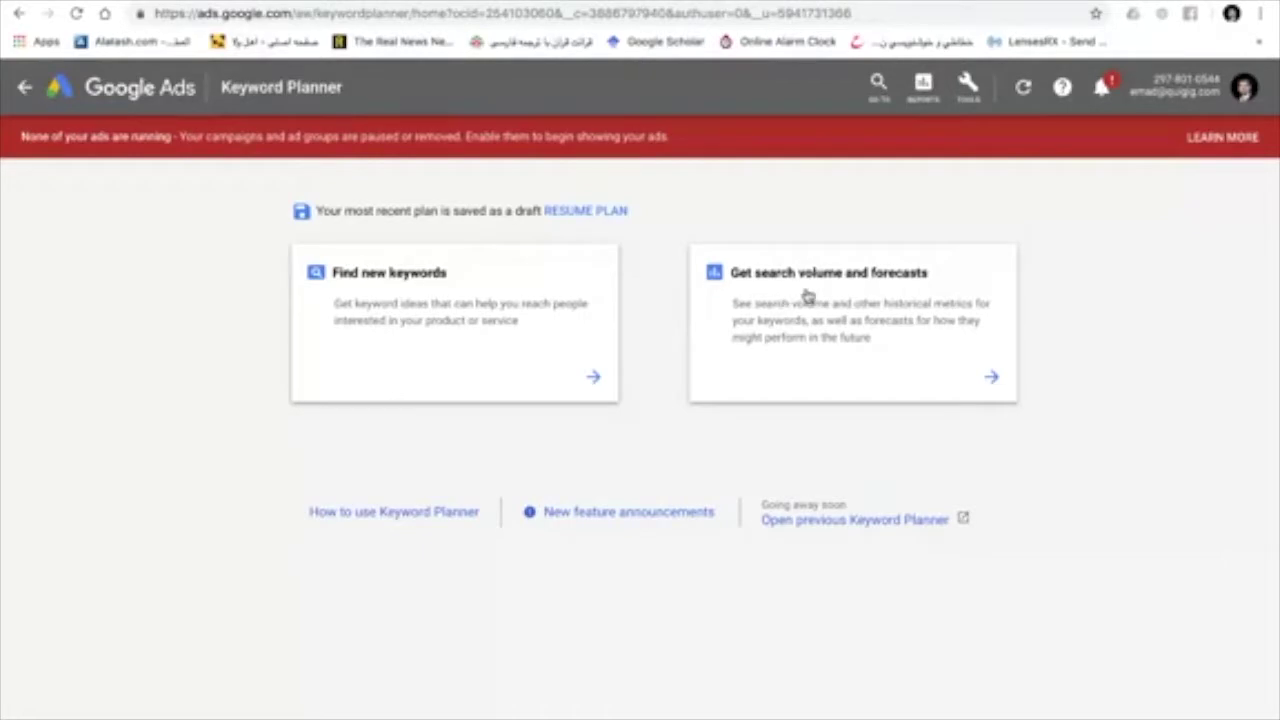
click(903, 290)
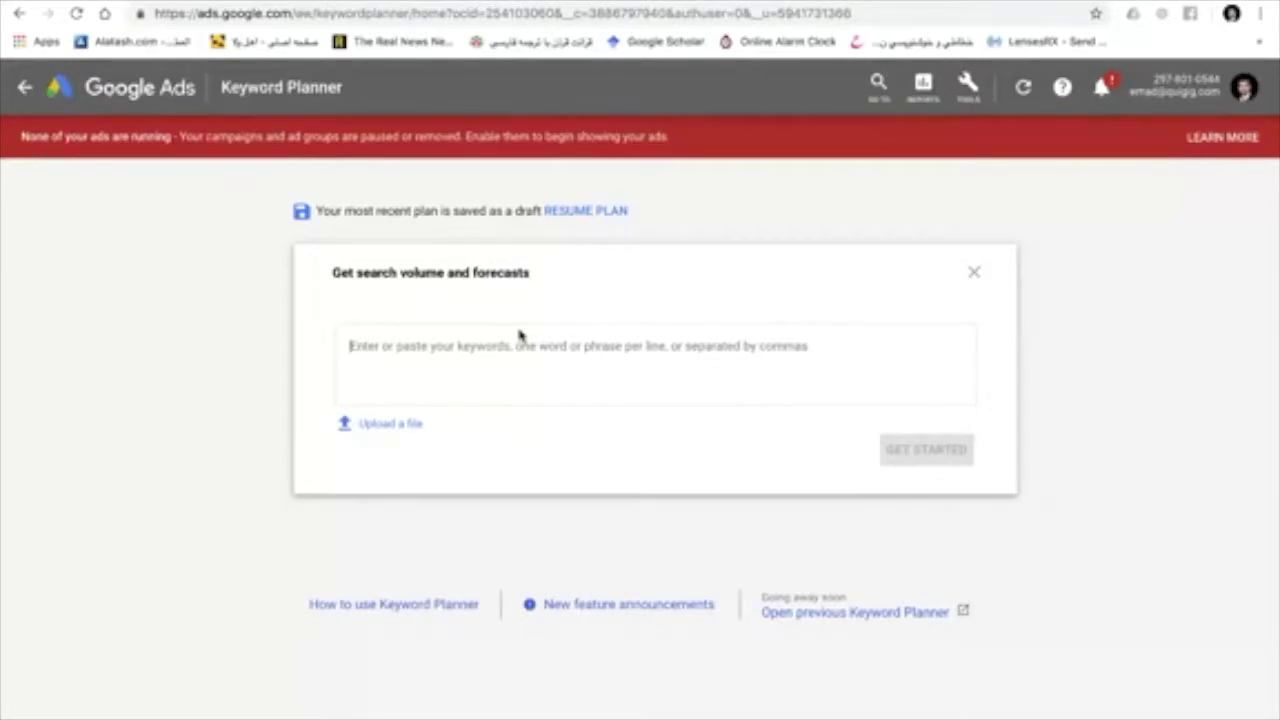
text(plumbe)
text(r n)
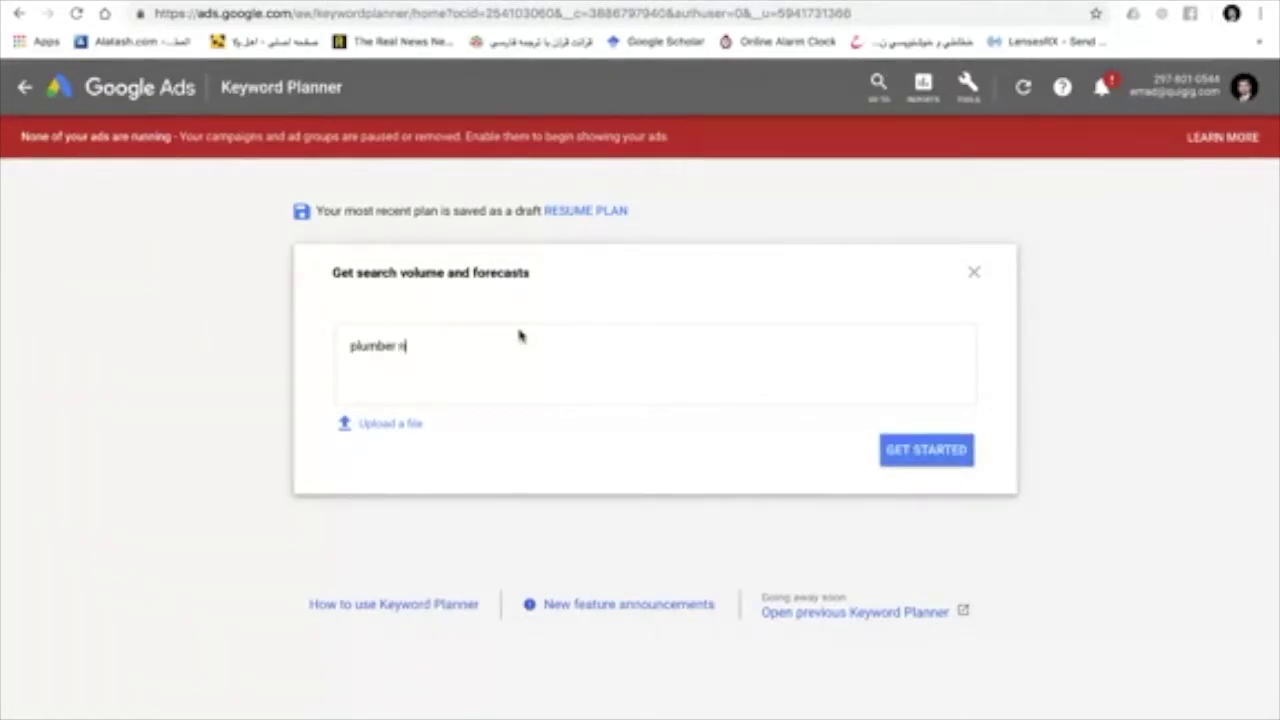
text(ear chicago)
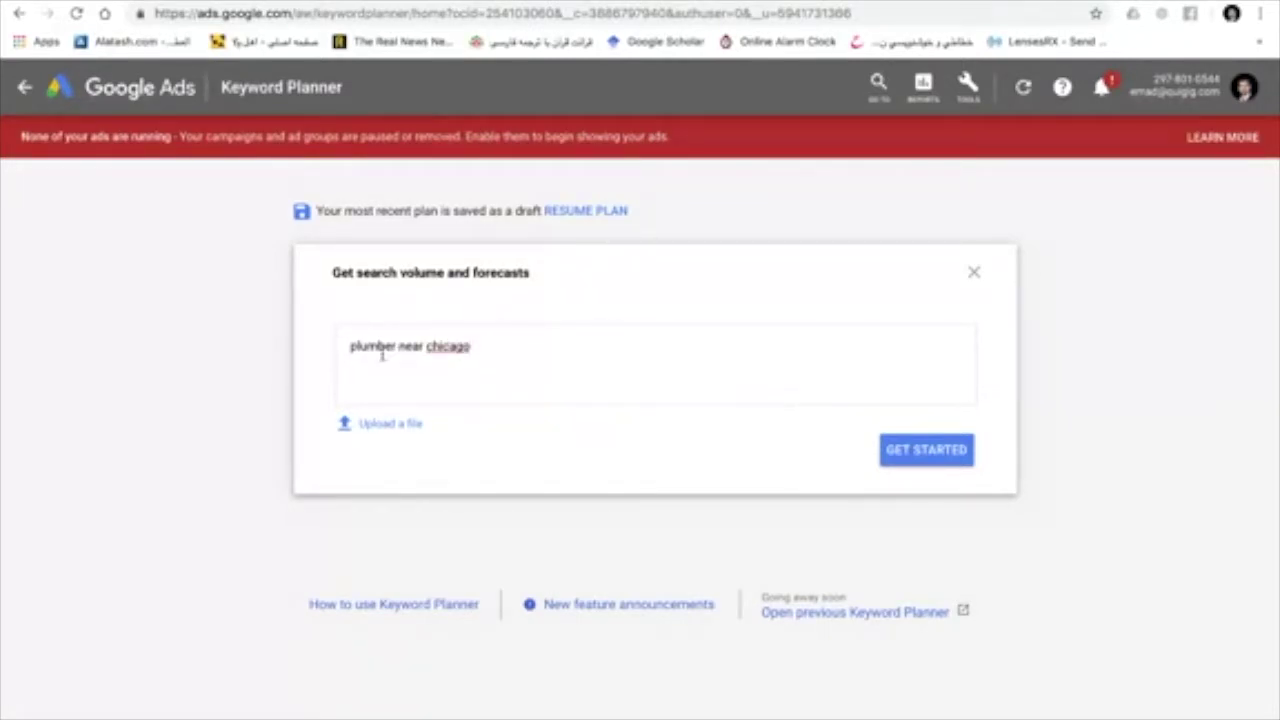
click(910, 451)
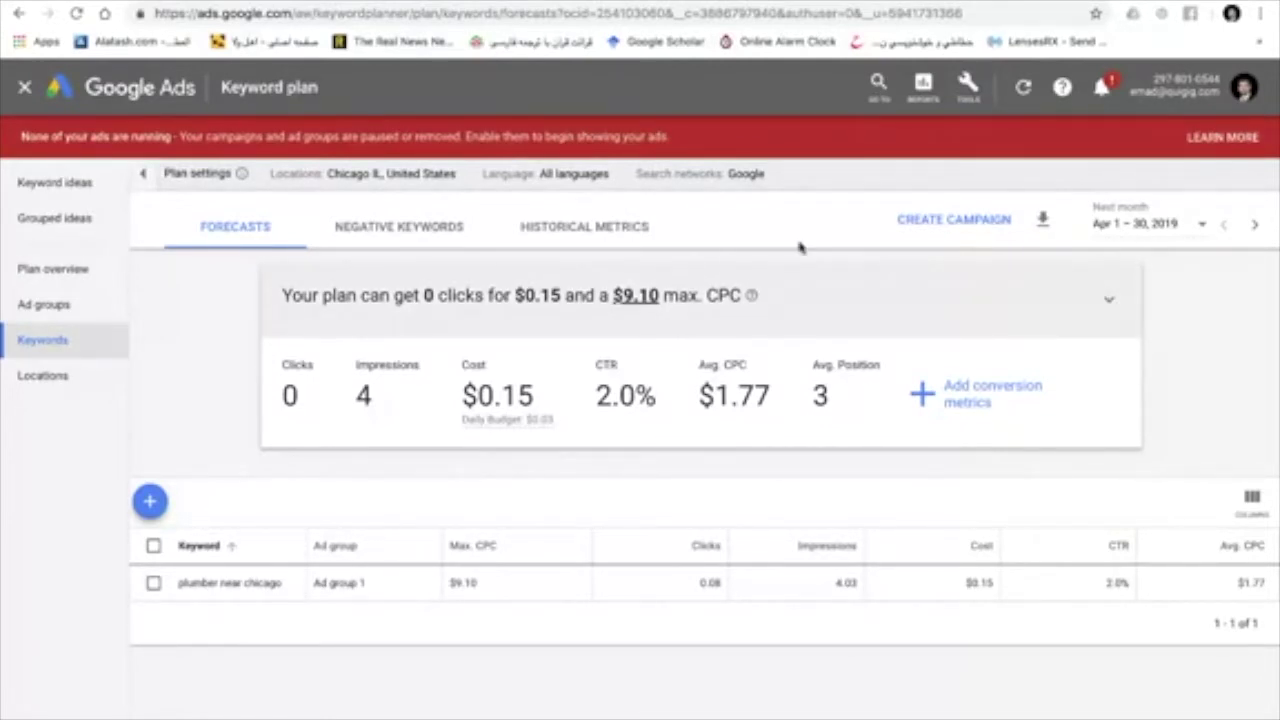
Expand the plan's forecast chart and review the metrics for the plumber keyword.
click(970, 92)
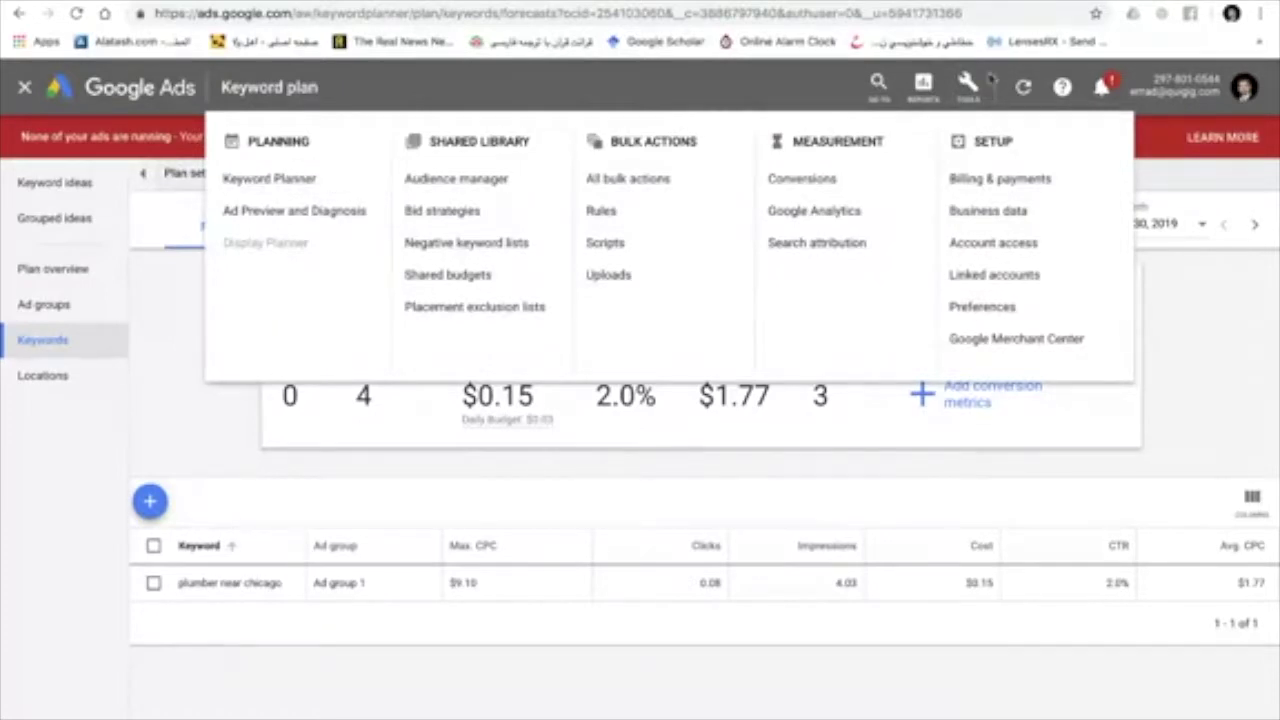
click(966, 100)
click(1118, 309)
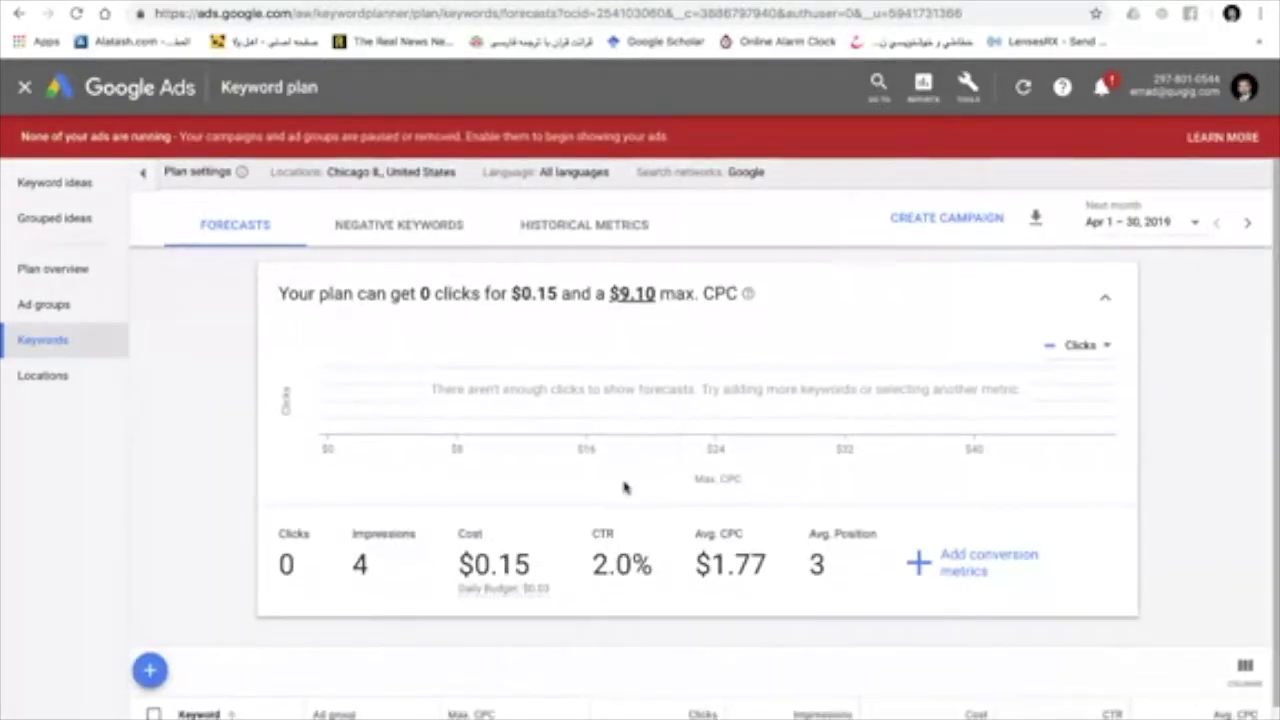
scroll(624, 487, down, 1)
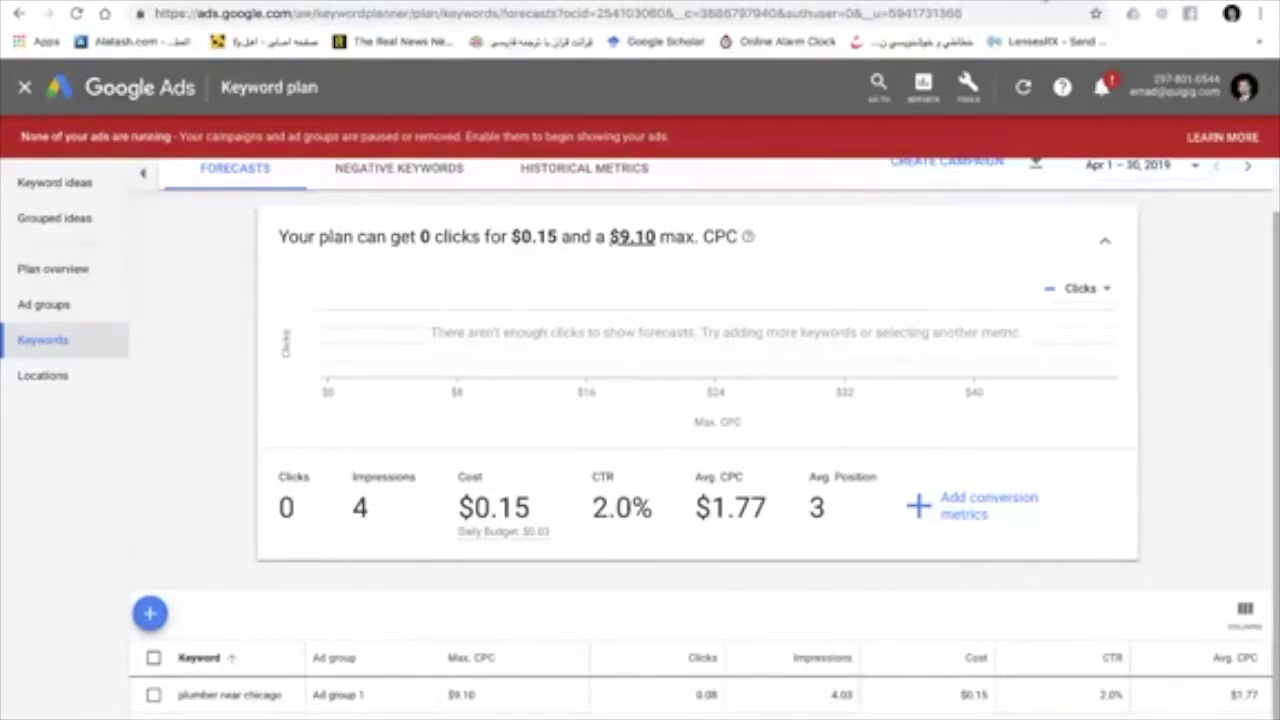
Return to the Keyword Planner start page.
click(968, 85)
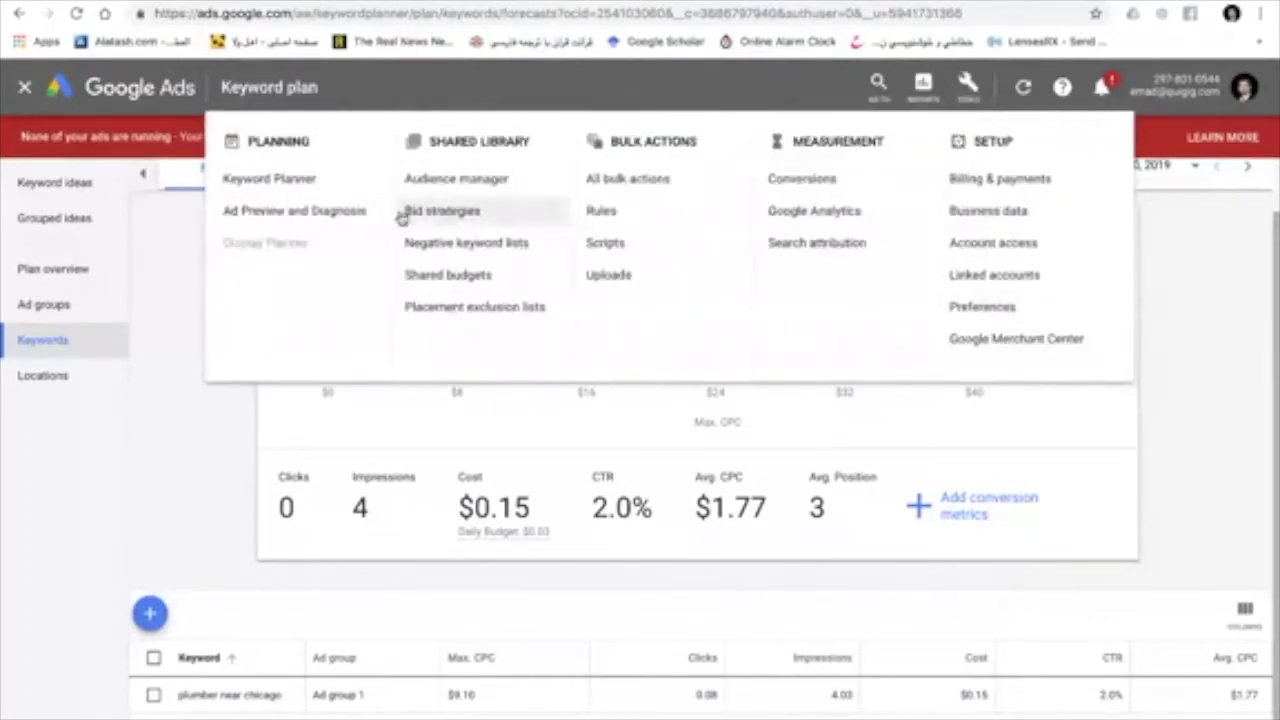
click(322, 190)
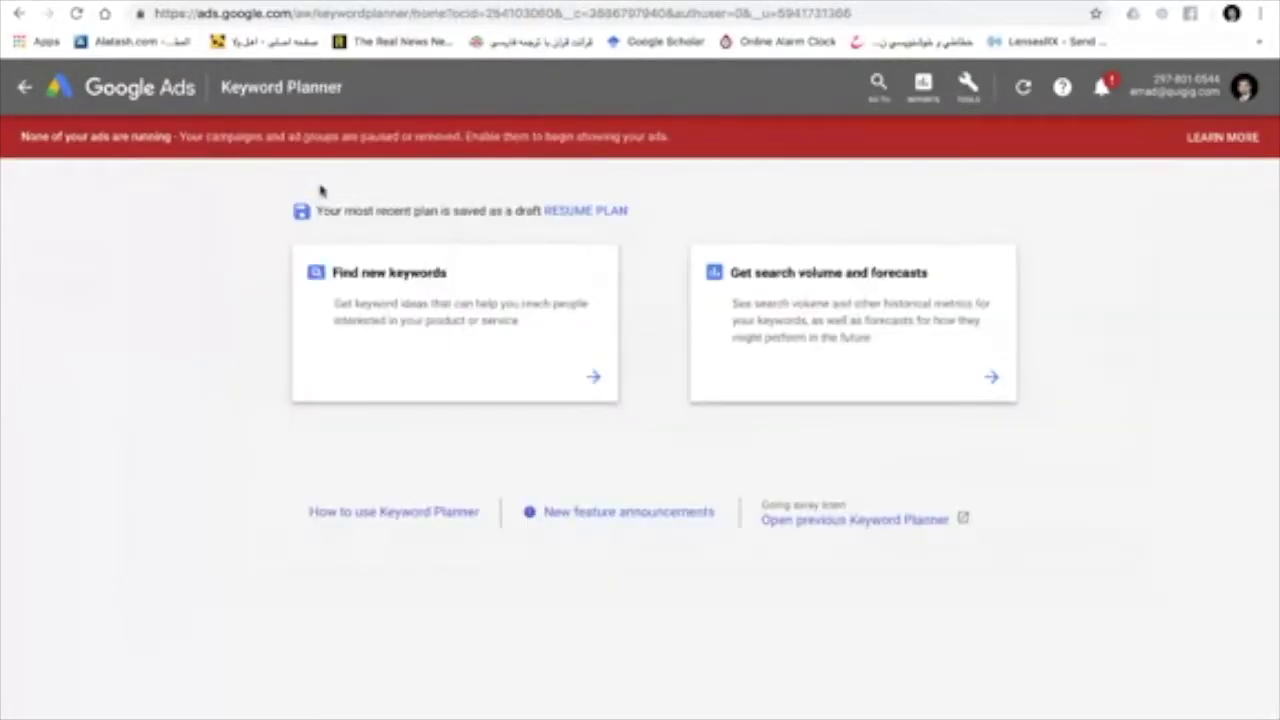
click(472, 318)
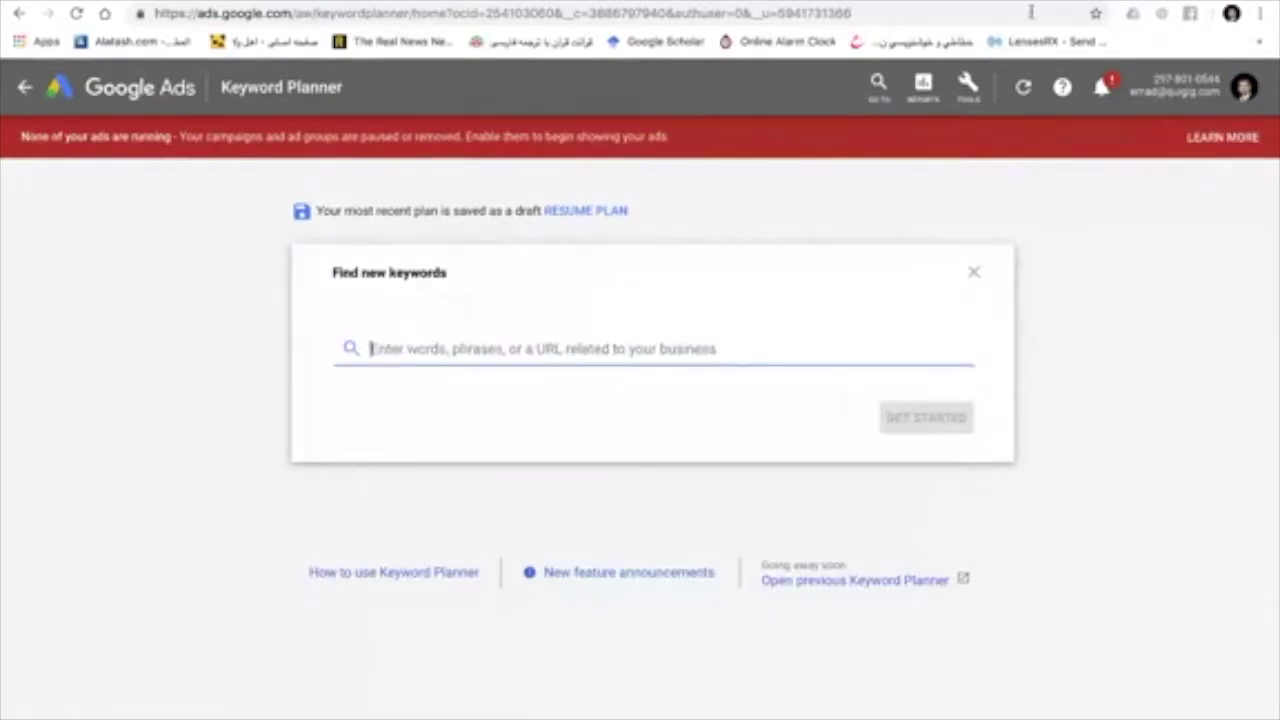
click(970, 88)
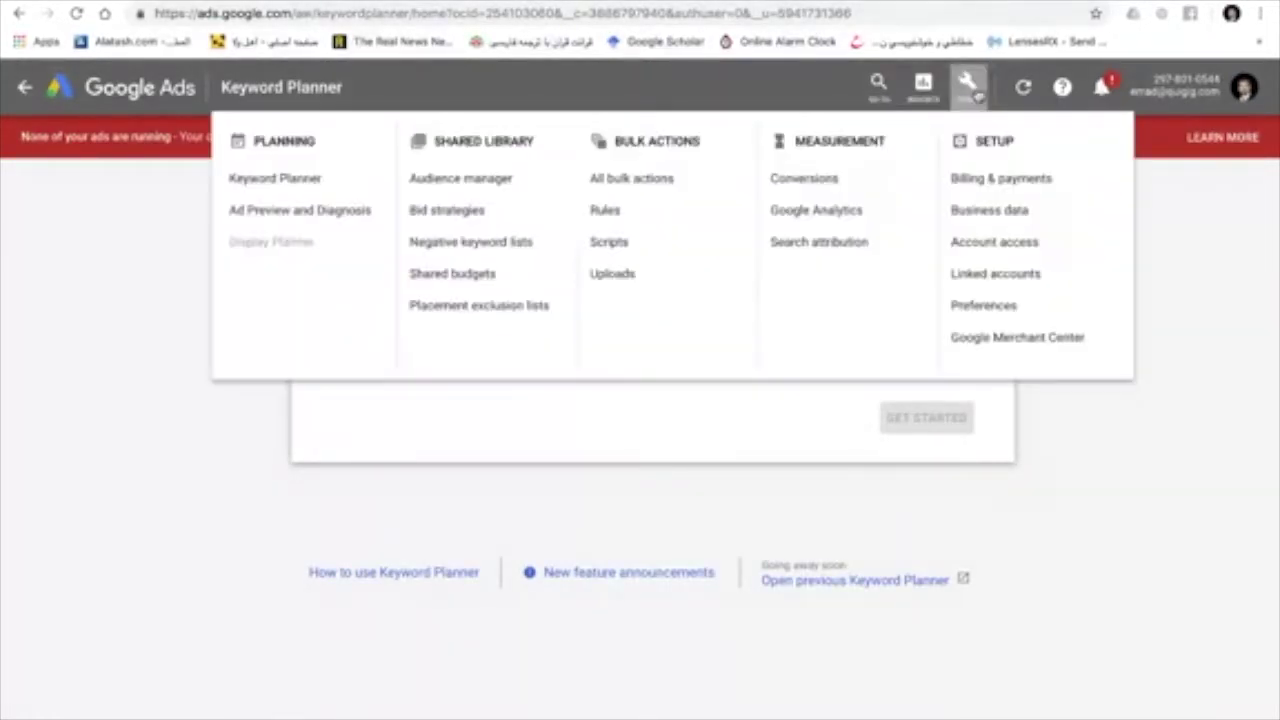
click(283, 195)
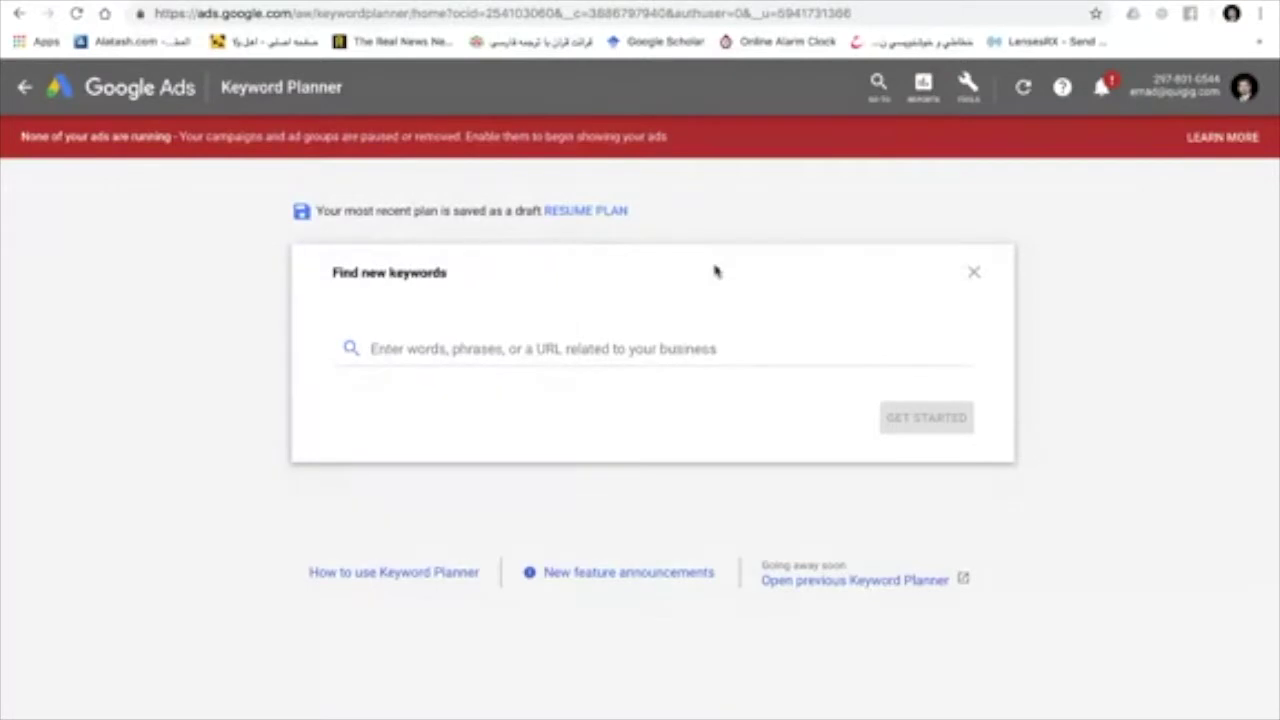
click(972, 272)
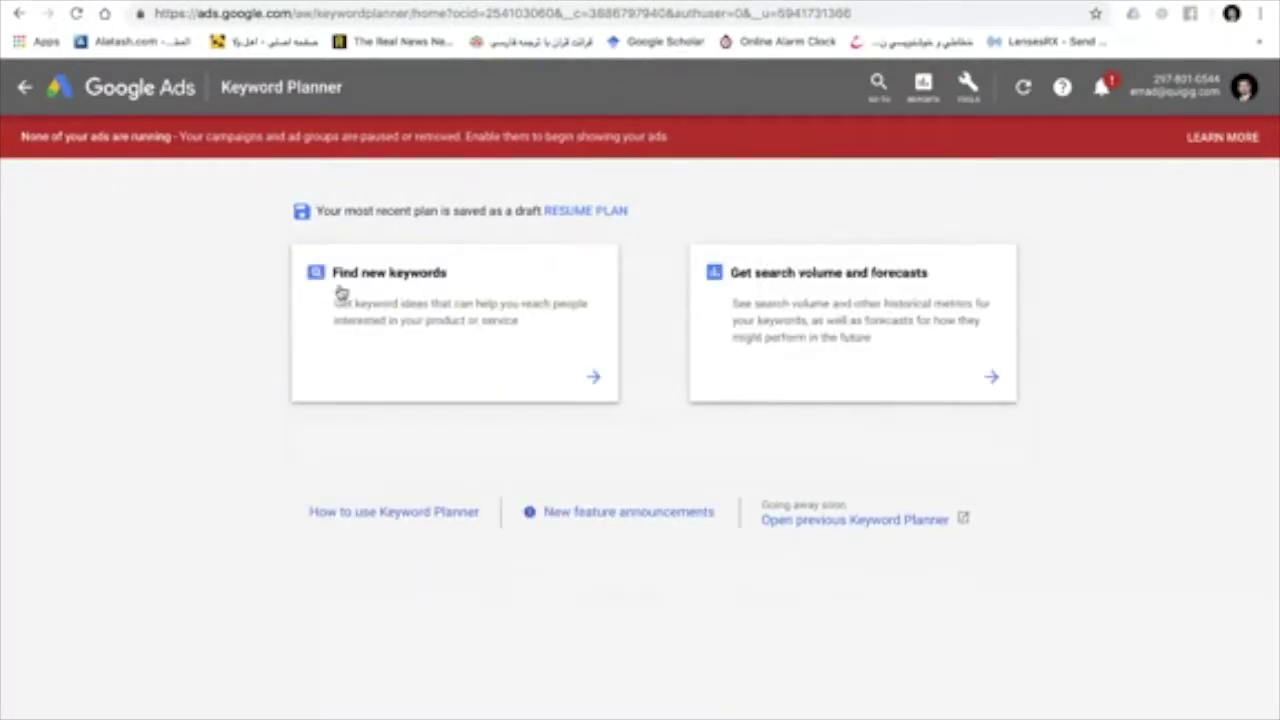
click(440, 300)
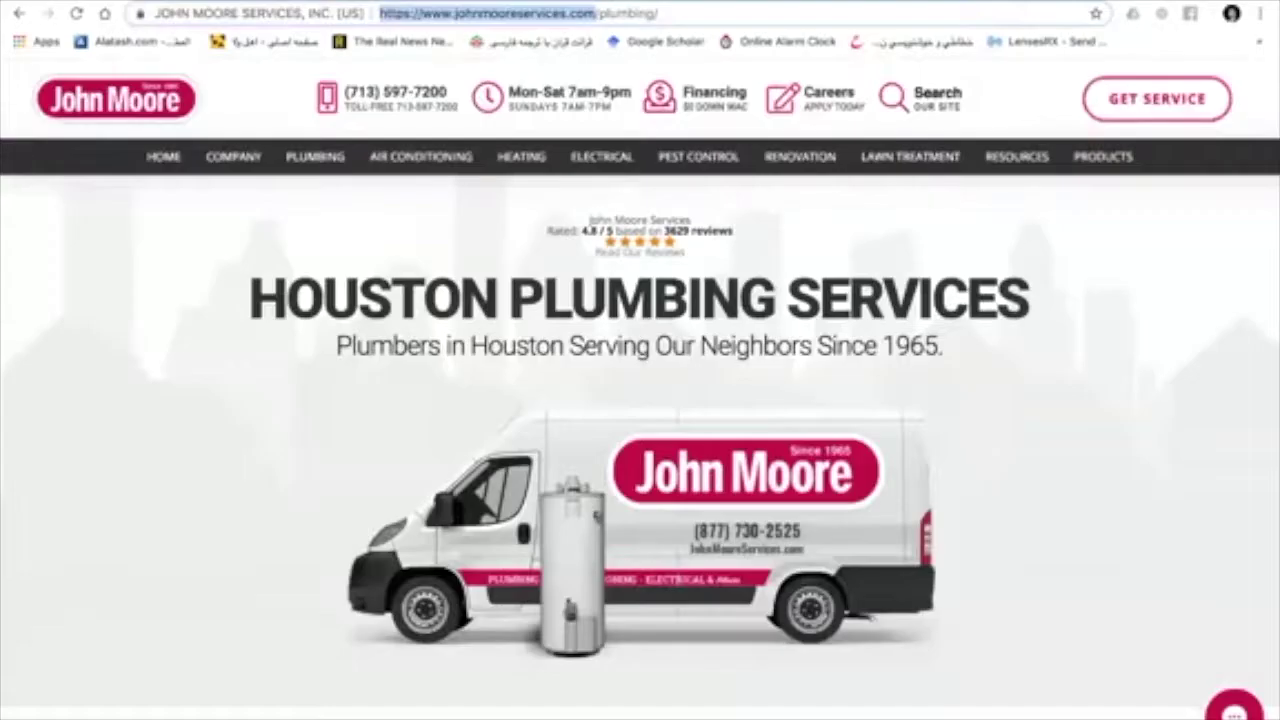
drag(601, 10, 336, 8)
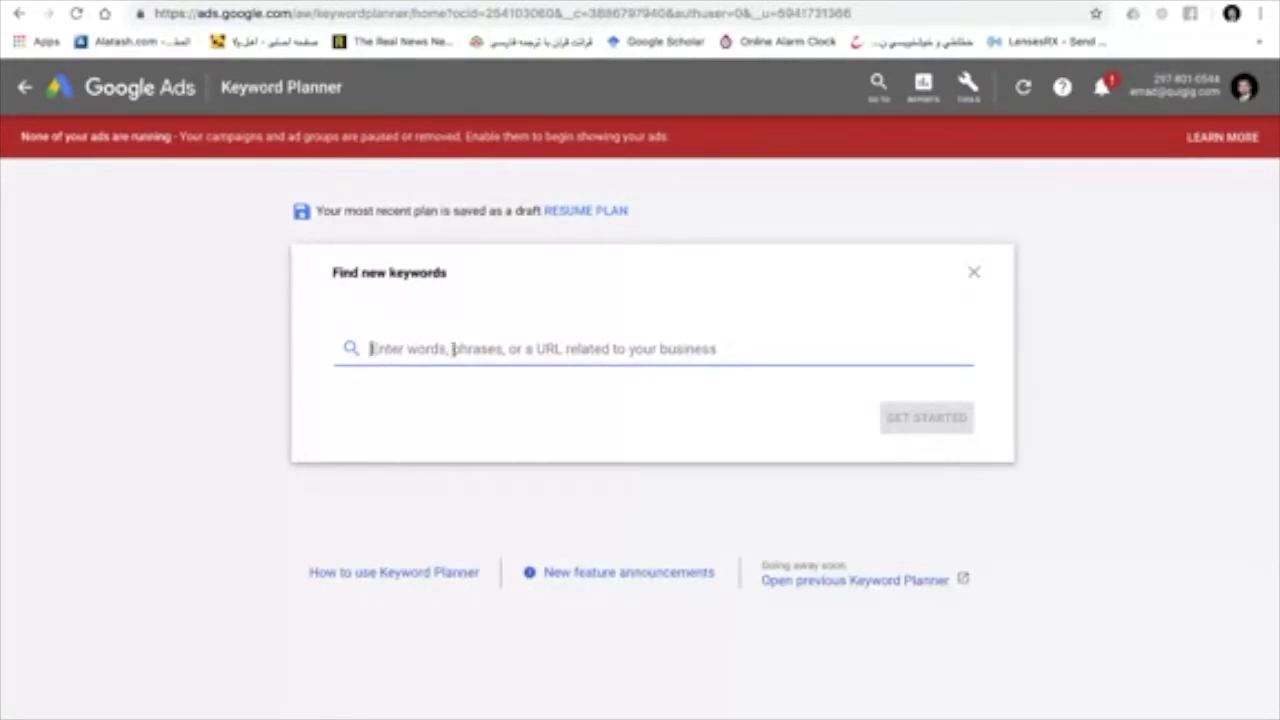
text(https://www.johnmooreservices.com)
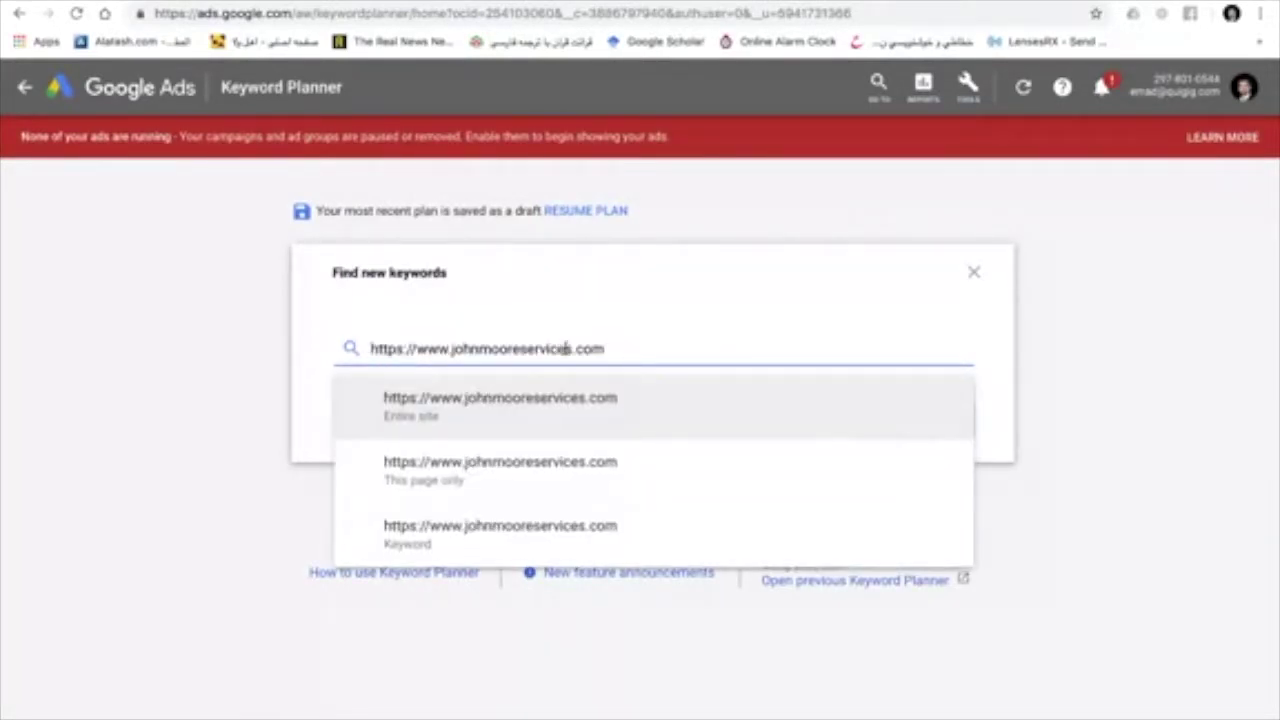
click(543, 394)
click(934, 418)
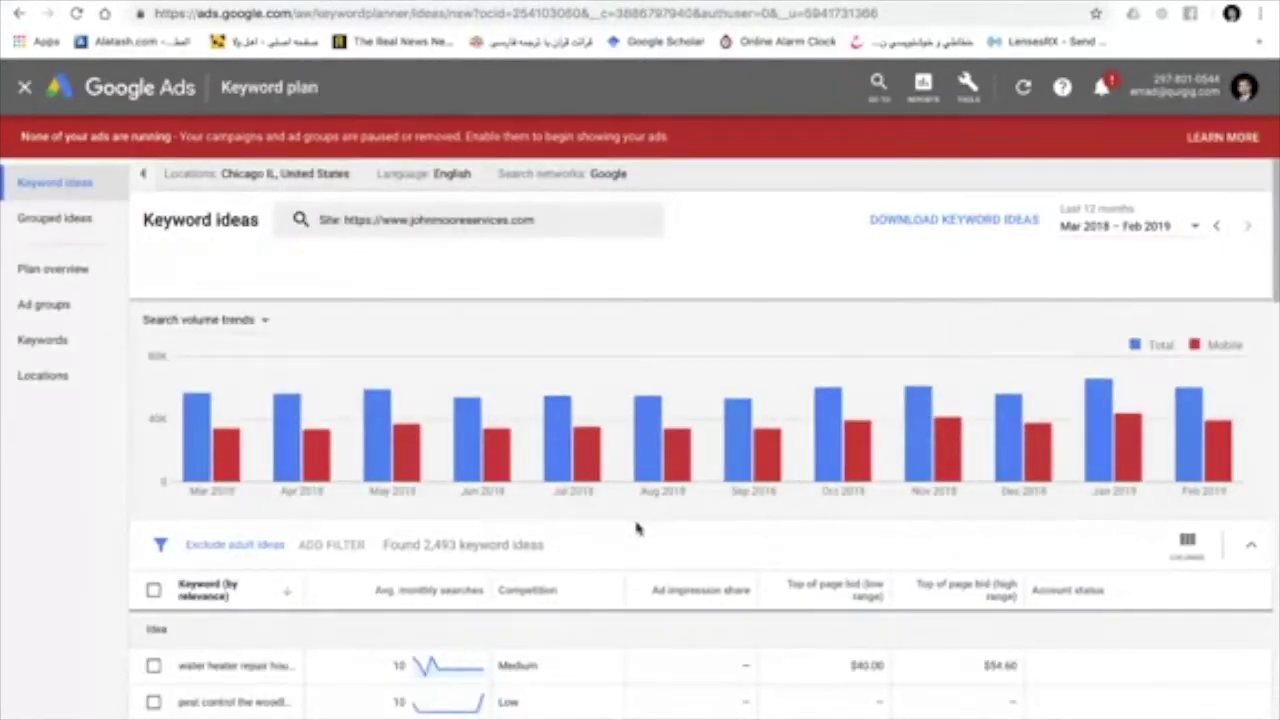
Examine the site's keyword ideas with their average monthly searches, competition and top-of-page bids.
scroll(638, 528, down, 3)
scroll(243, 470, down, 8)
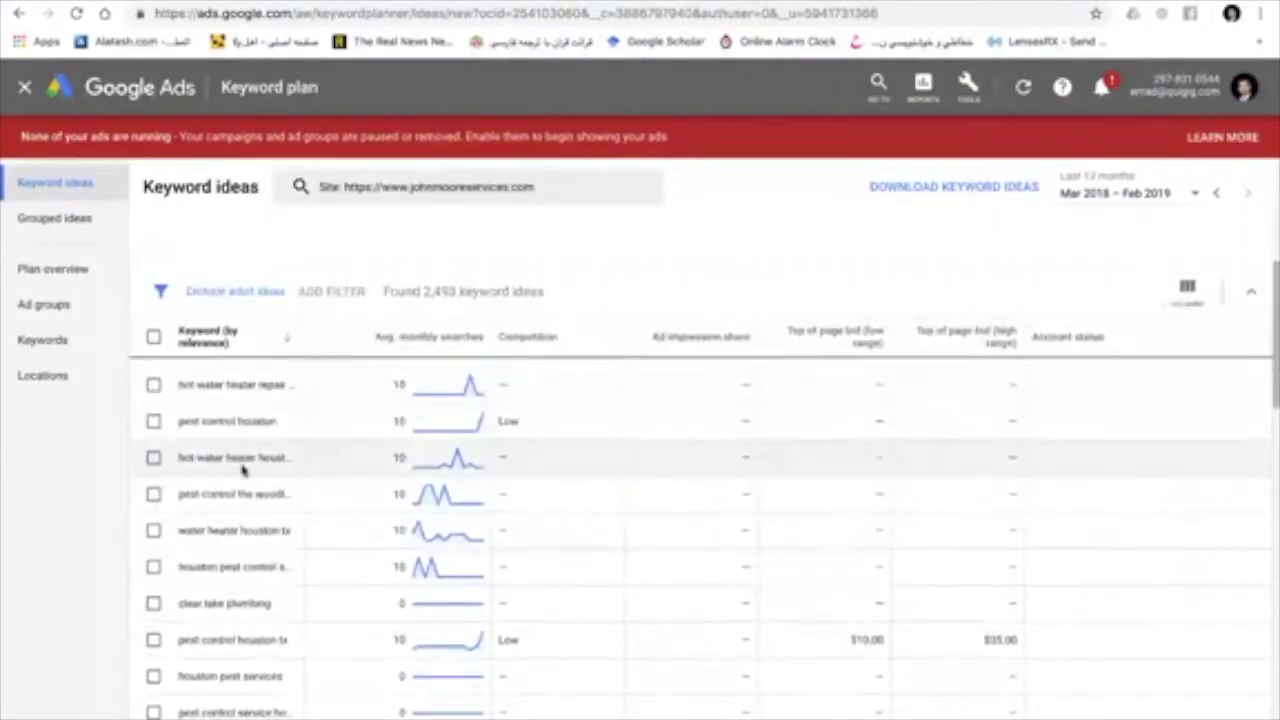
scroll(245, 468, down, 10)
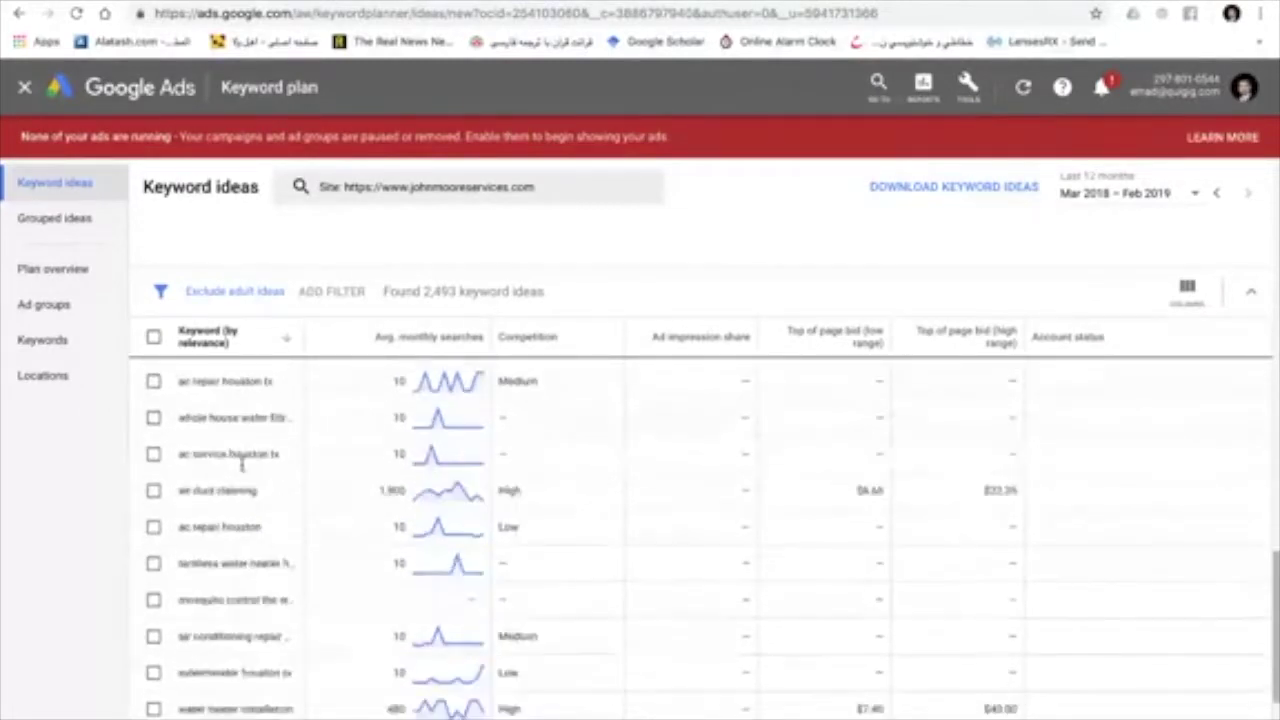
scroll(243, 473, up, 9)
scroll(243, 473, up, 6)
scroll(243, 500, down, 6)
scroll(243, 503, down, 1)
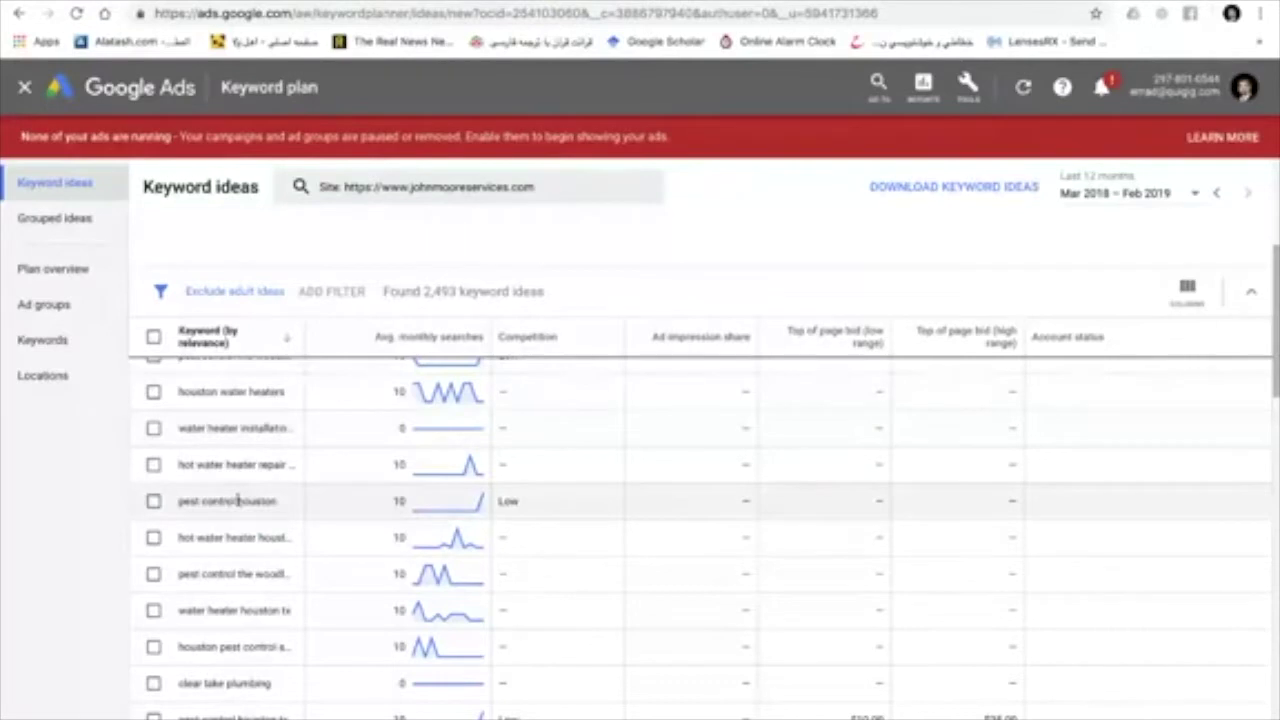
scroll(238, 500, down, 2)
scroll(238, 502, up, 6)
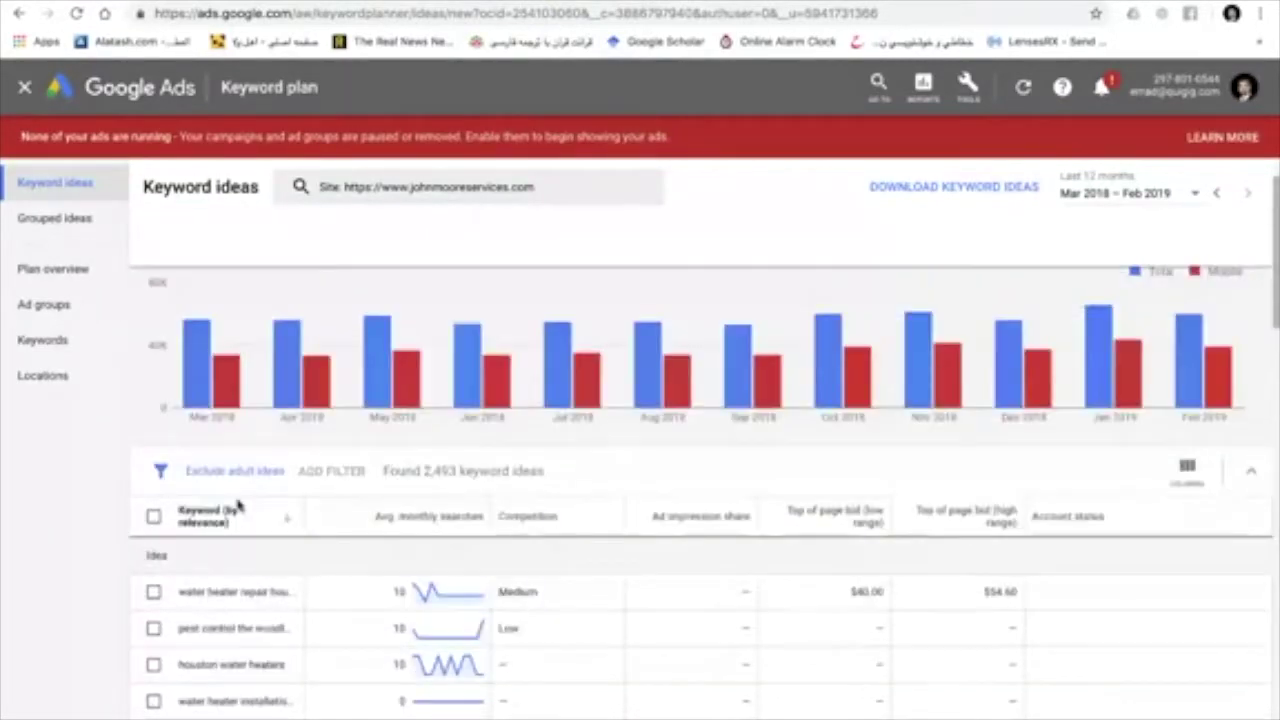
scroll(238, 505, down, 5)
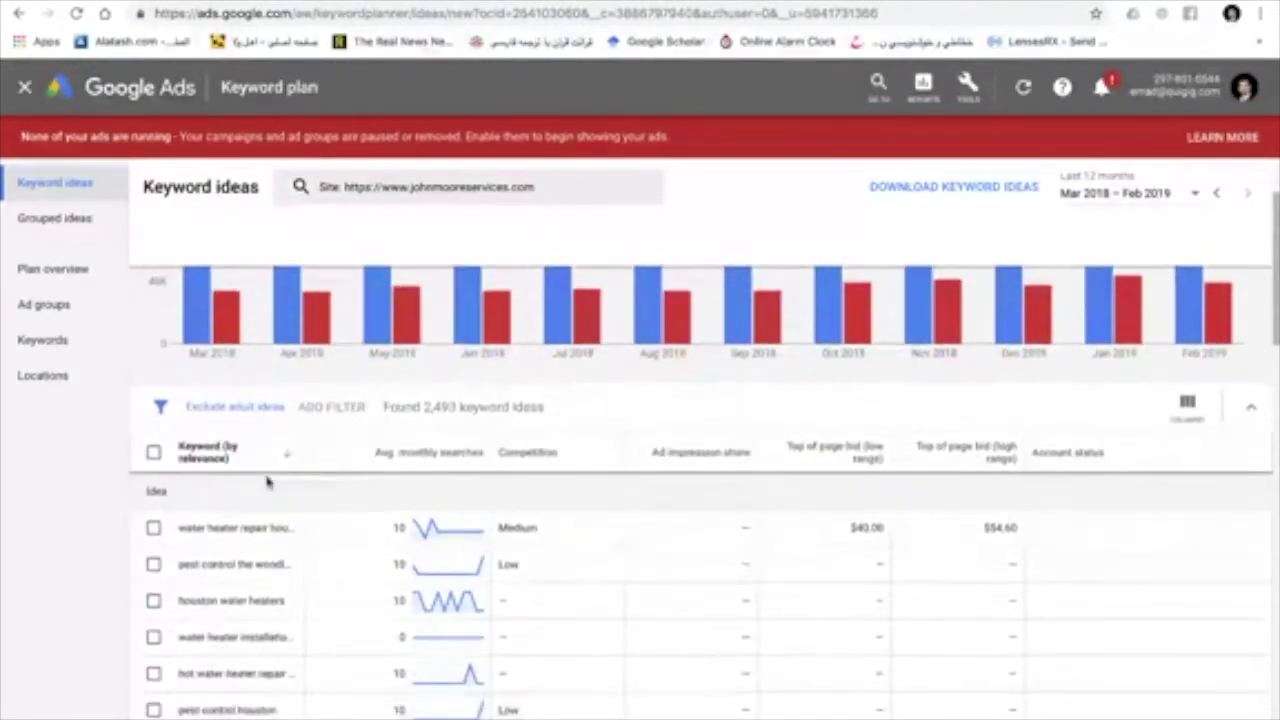
Widen the Keyword column to show full phrases and sort the ideas by average monthly searches, highest first.
drag(309, 449, 437, 450)
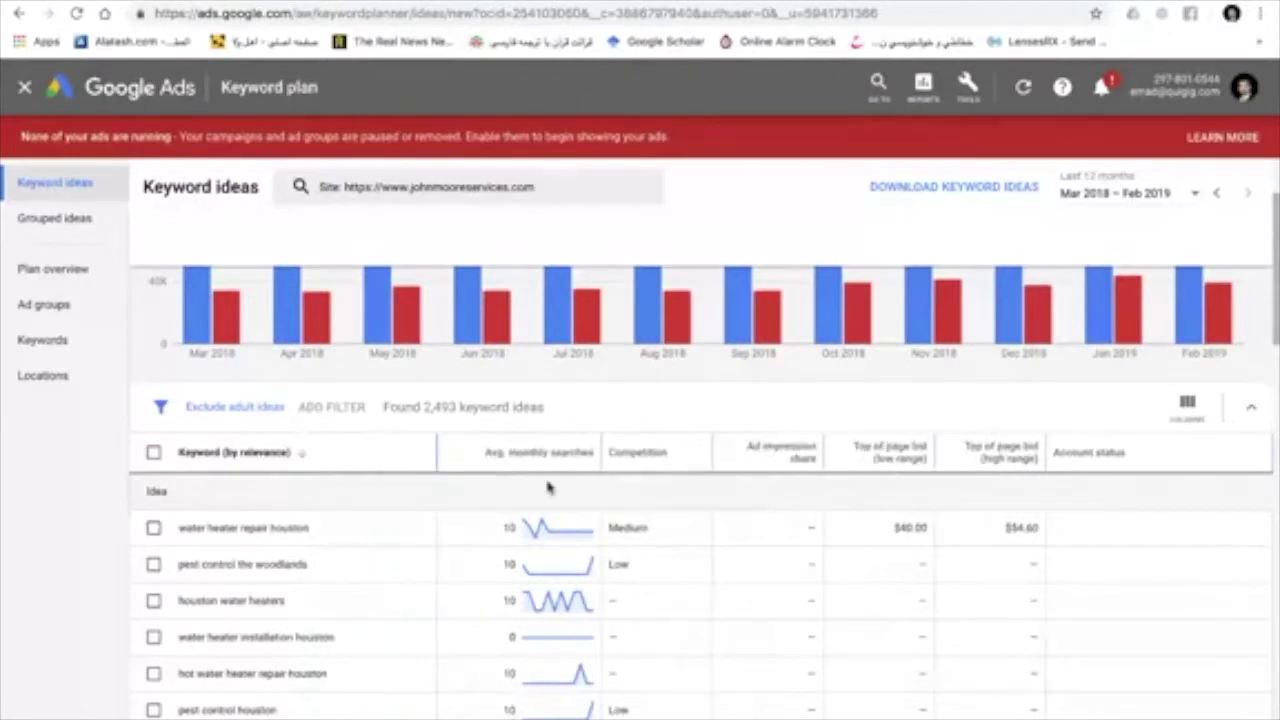
scroll(586, 556, down, 3)
mouse_move(561, 597)
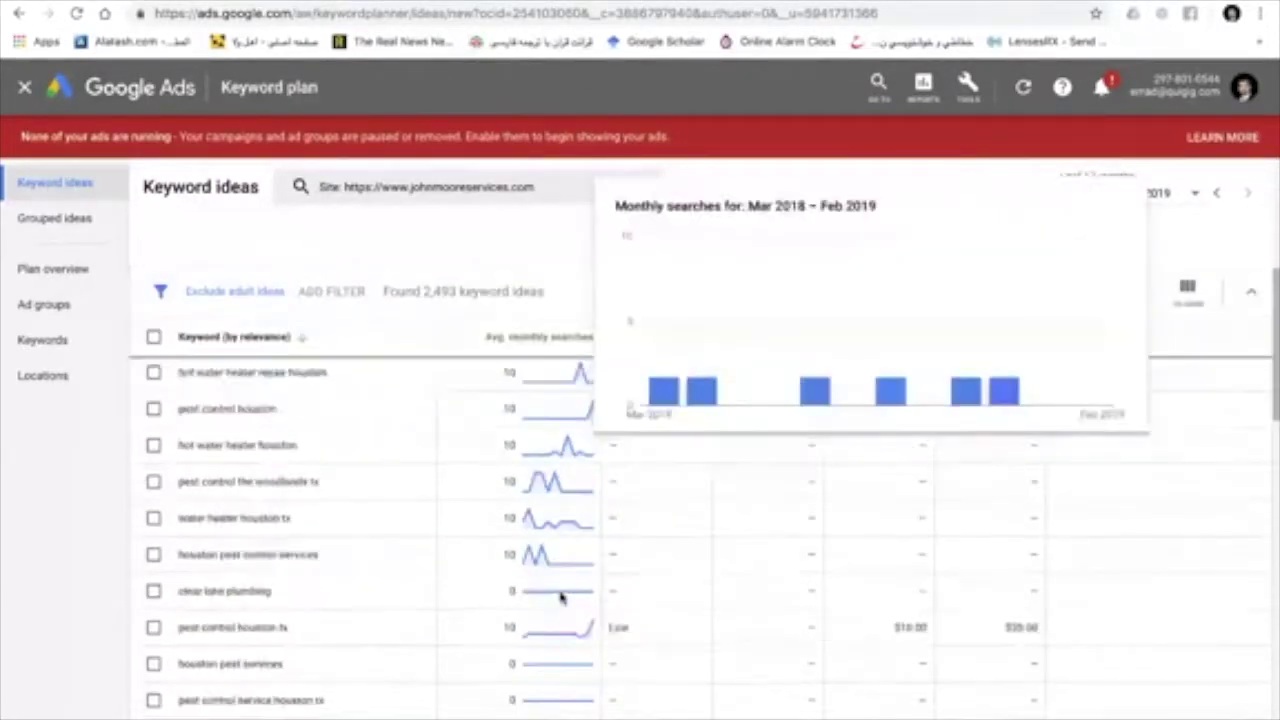
scroll(561, 597, up, 2)
click(567, 436)
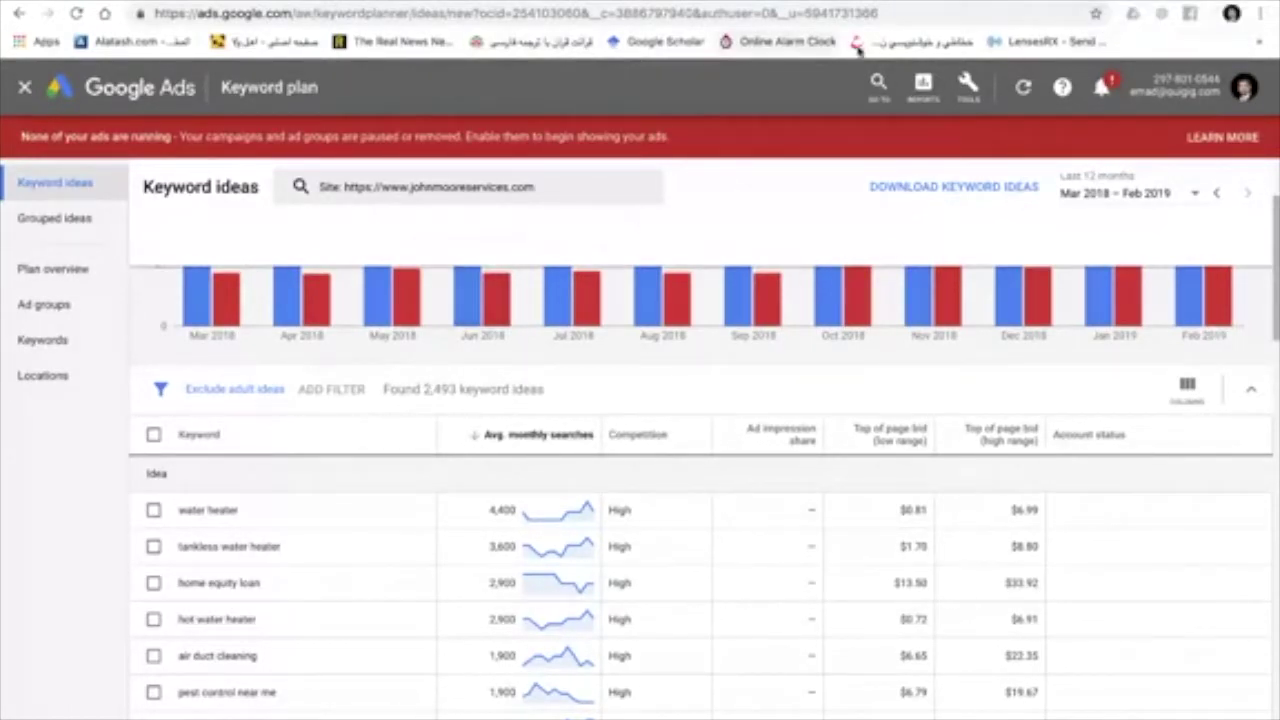
Switch to the SEMrush page and change the search report from Backlinks to Organic Research.
key(ctrl+Tab)
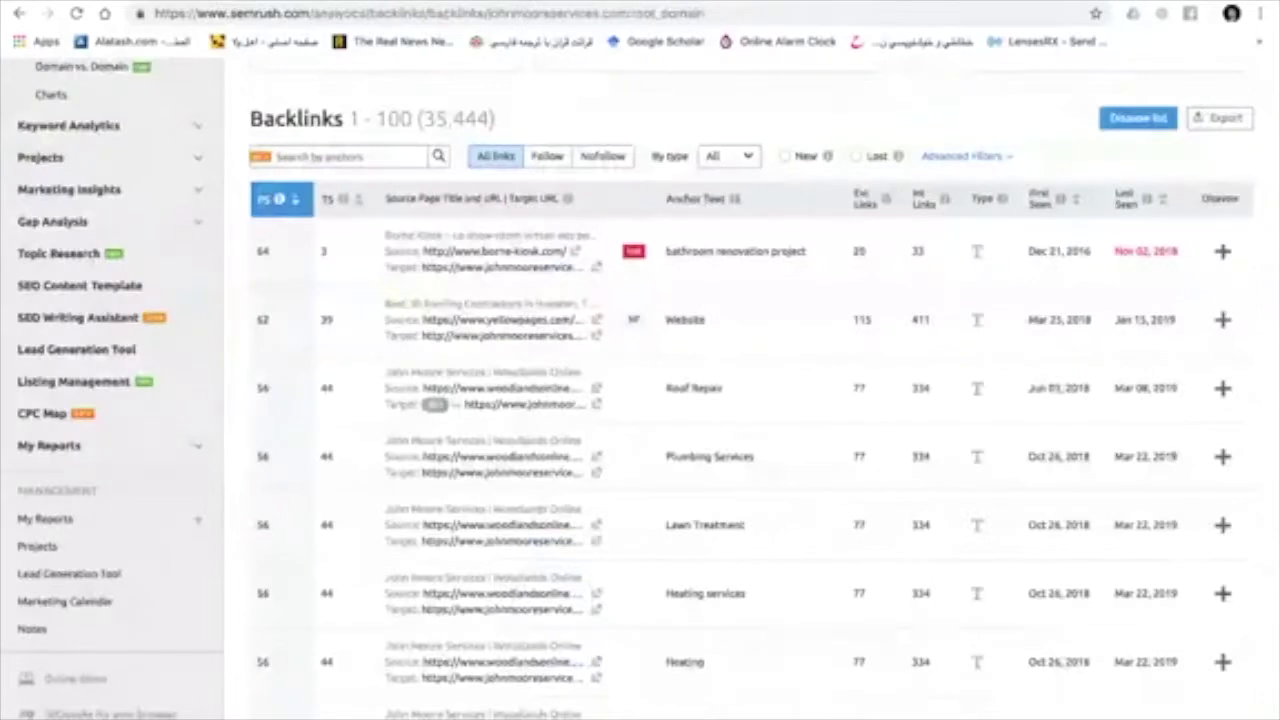
scroll(401, 113, up, 5)
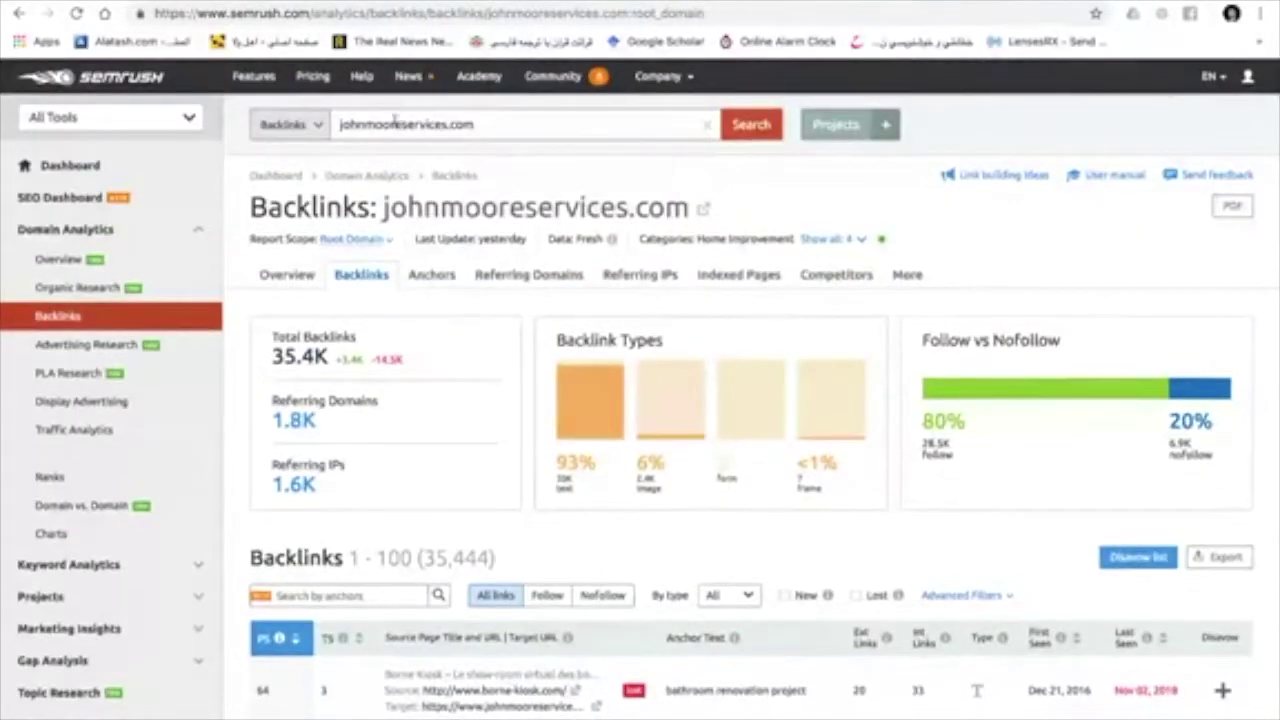
click(397, 122)
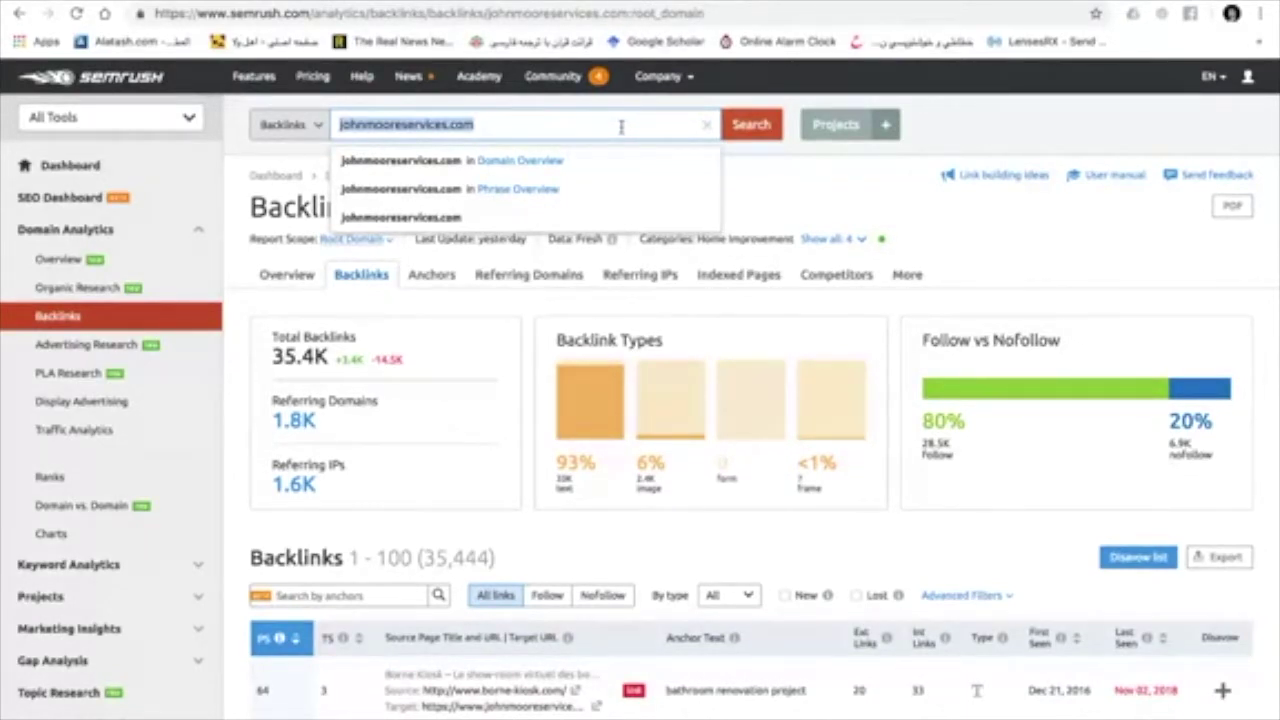
text(per)
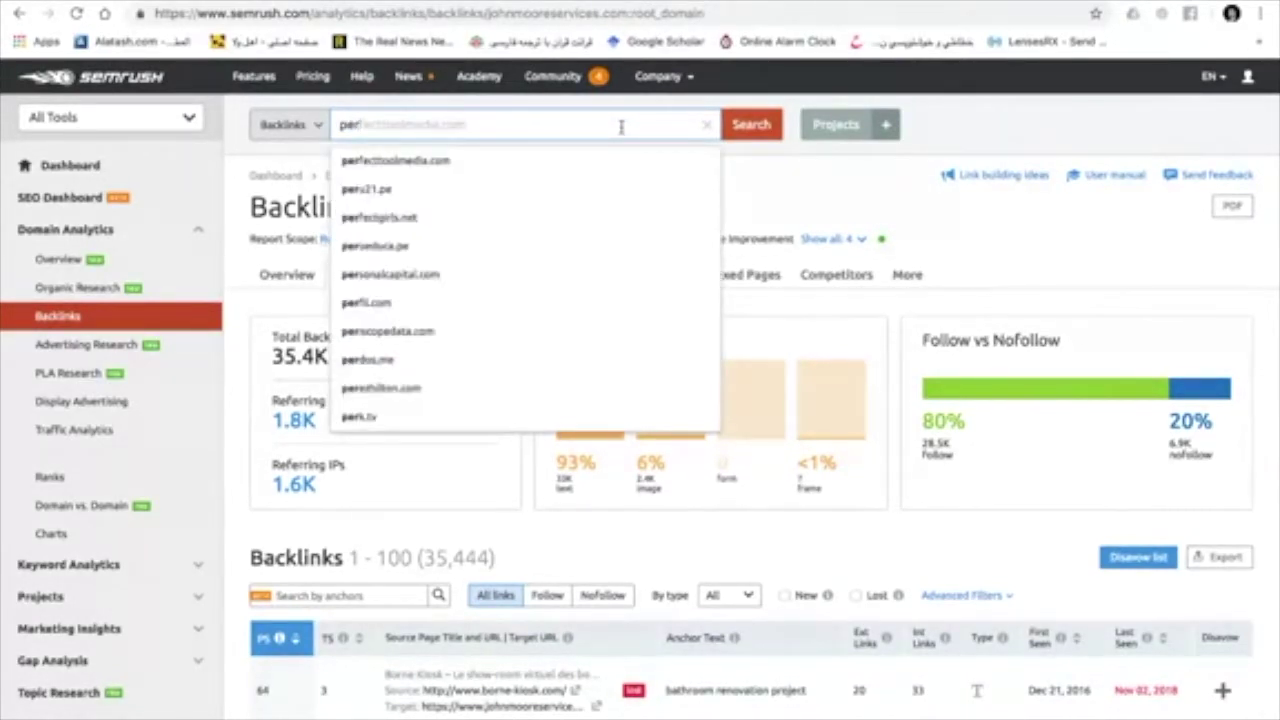
text(sonal)
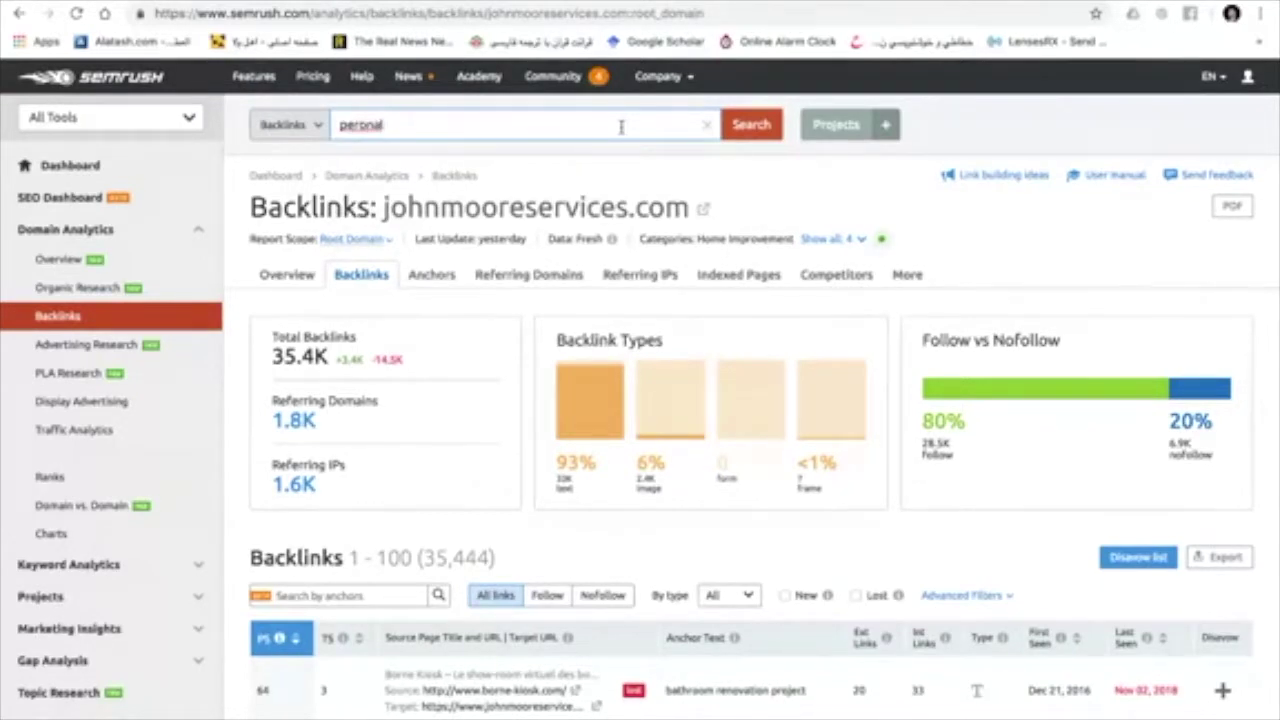
right_click(362, 128)
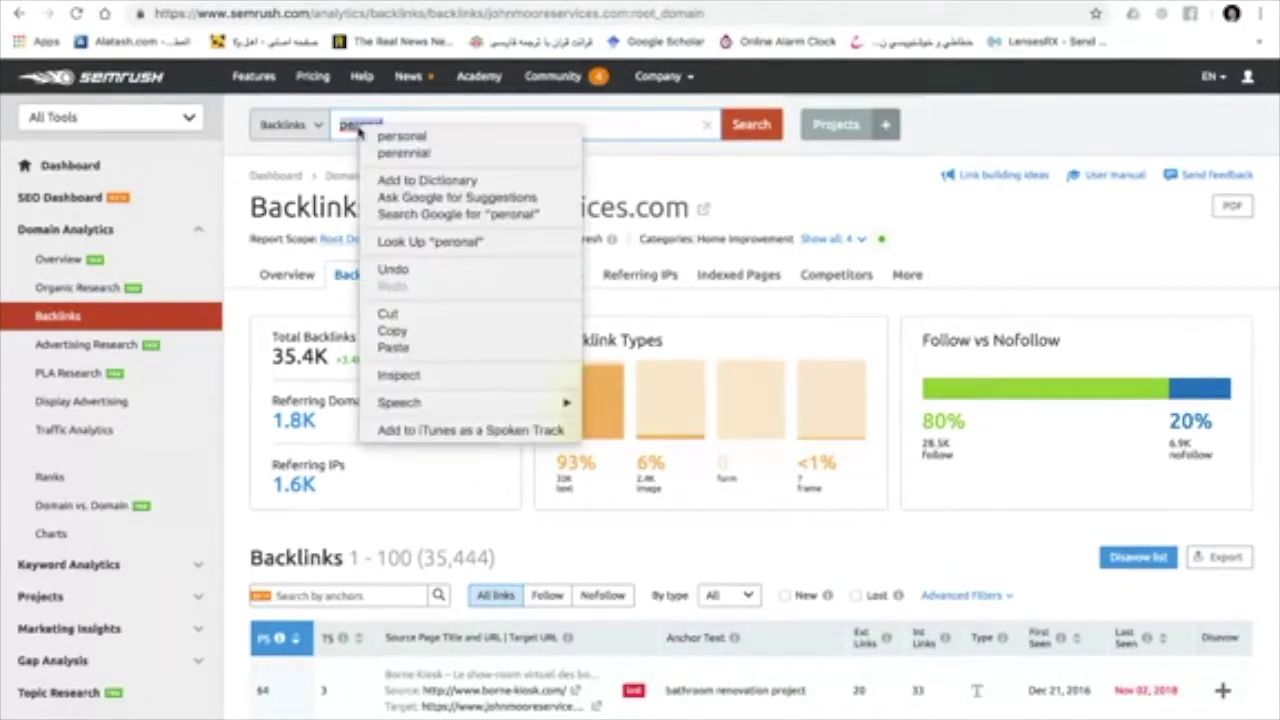
click(401, 135)
click(318, 126)
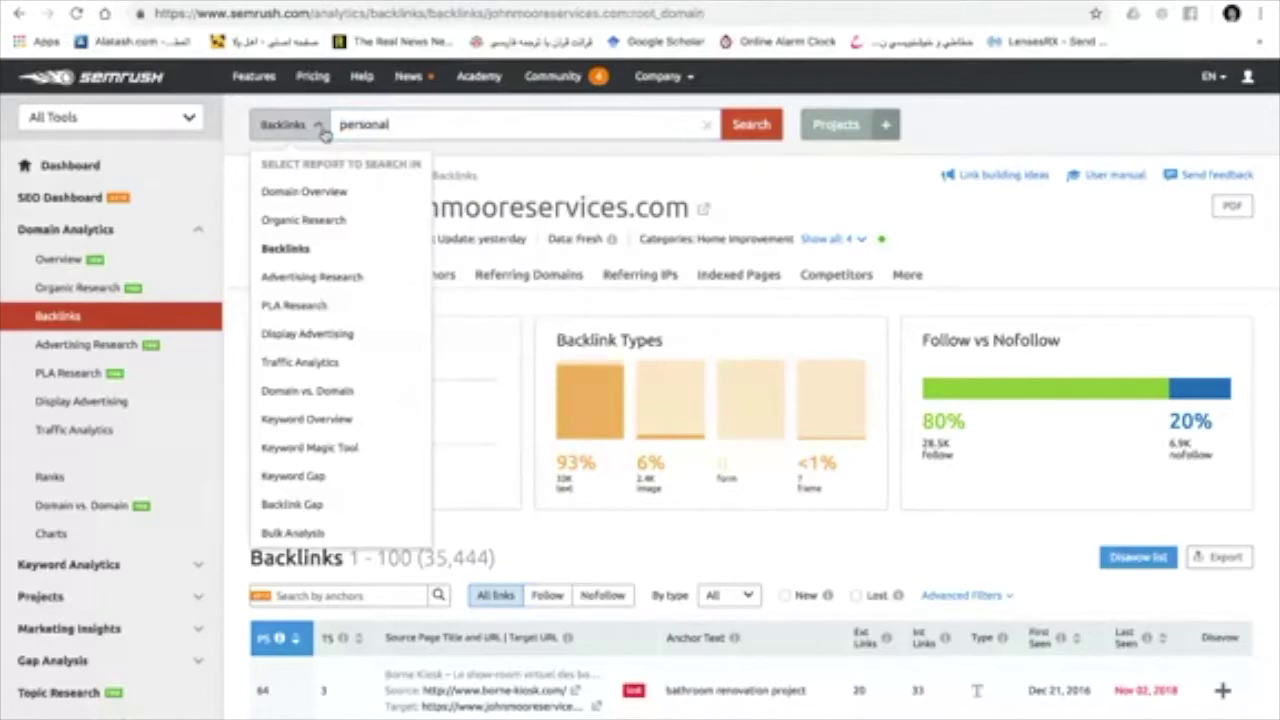
click(320, 214)
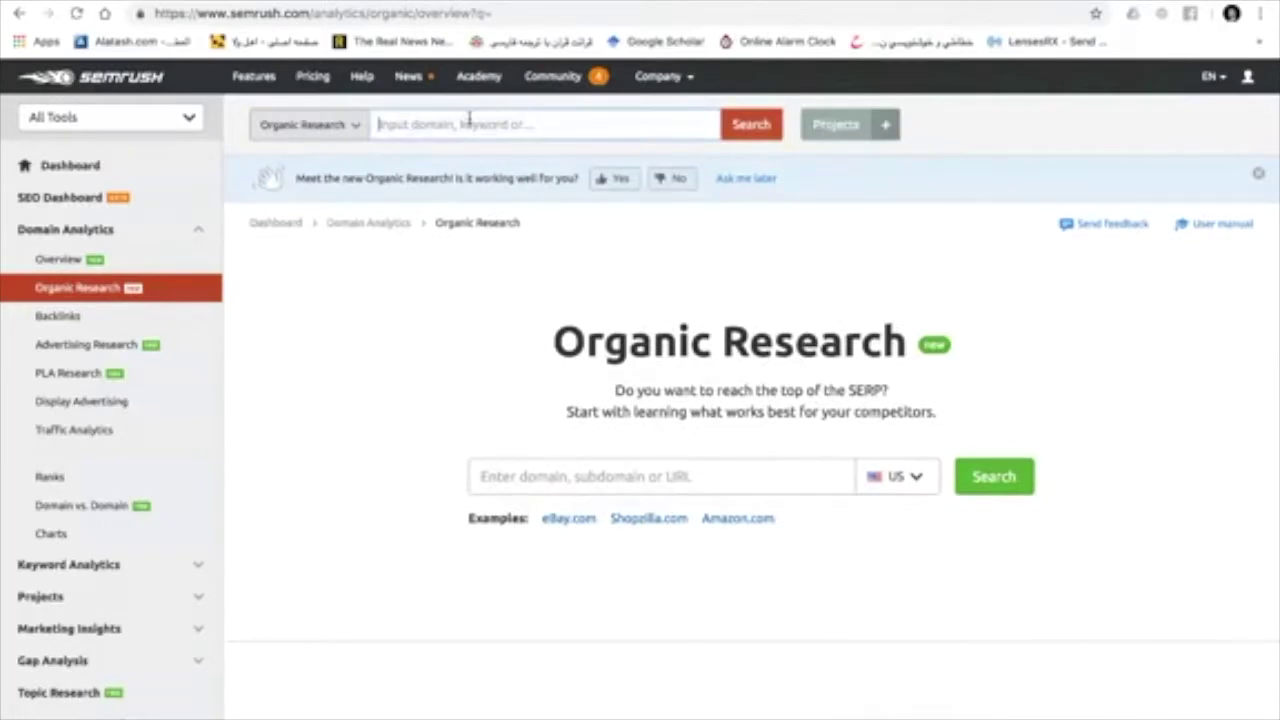
Try to search Organic Research for "personal trainer near Houston tx", correcting the misspelled words.
click(469, 118)
text(personal)
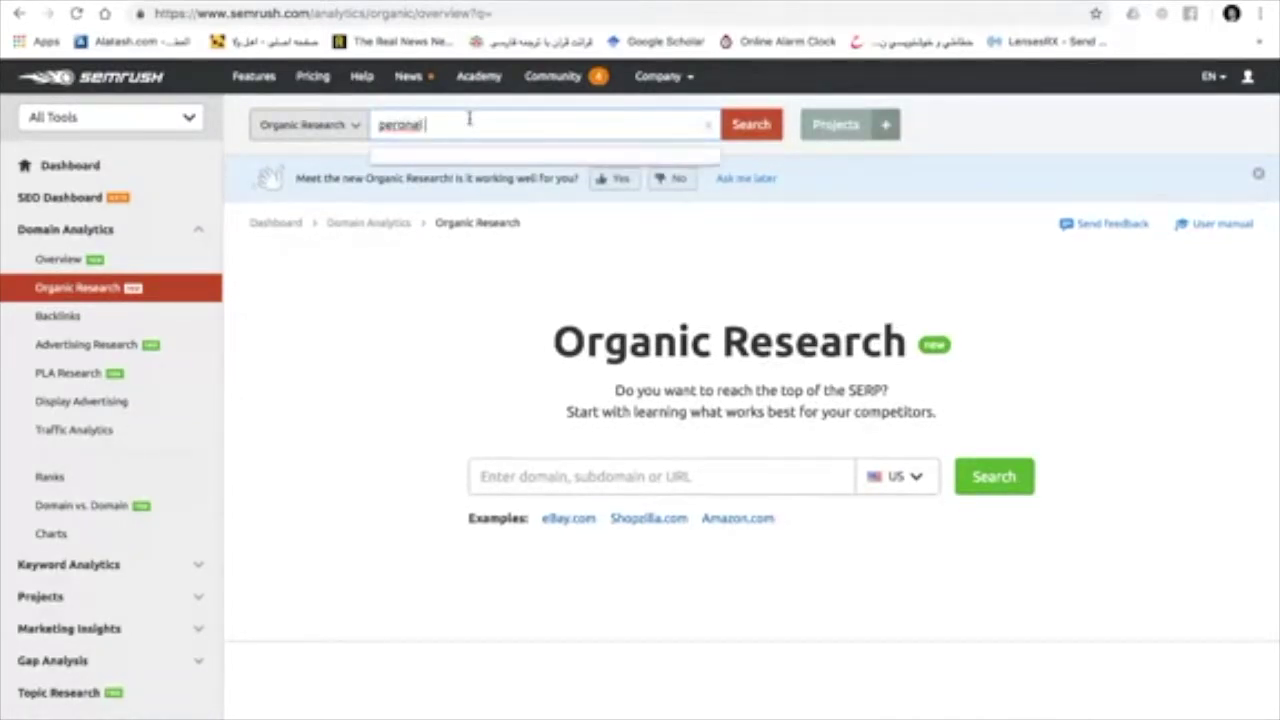
text( tran)
text(iner)
text( hear hou)
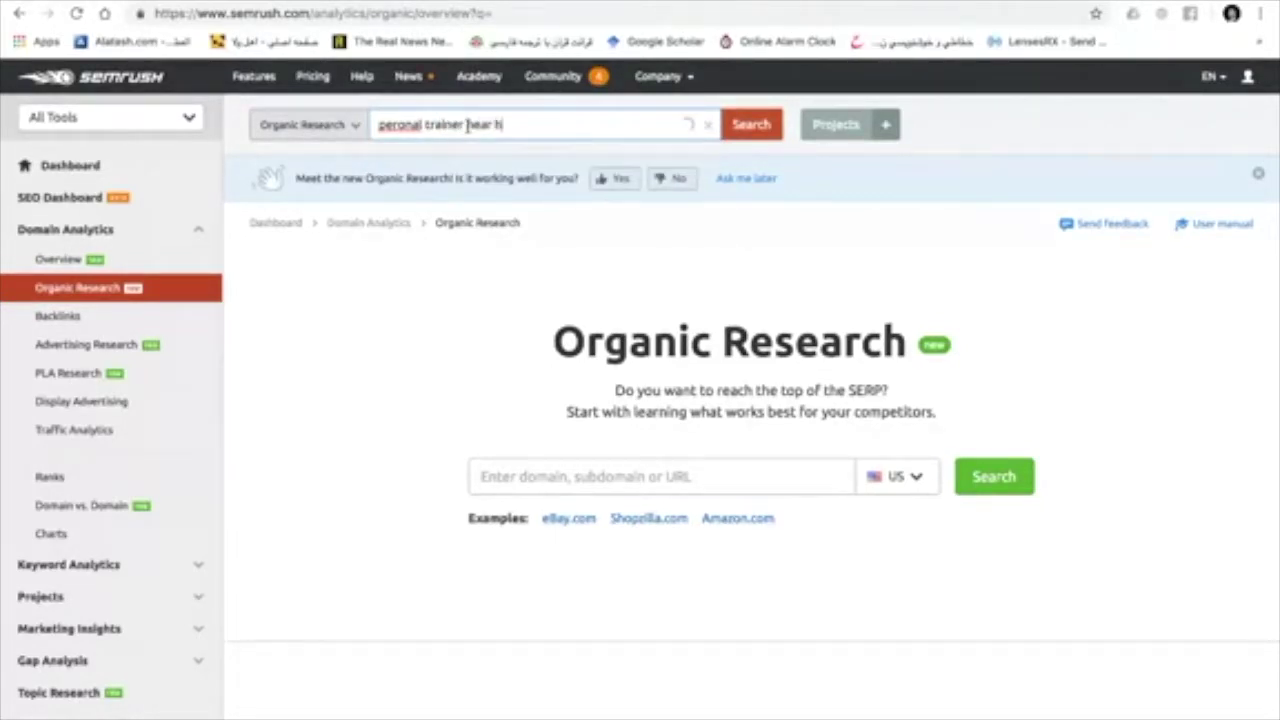
text(ton tx)
click(467, 124)
key(Delete)
text(n tx)
right_click(520, 127)
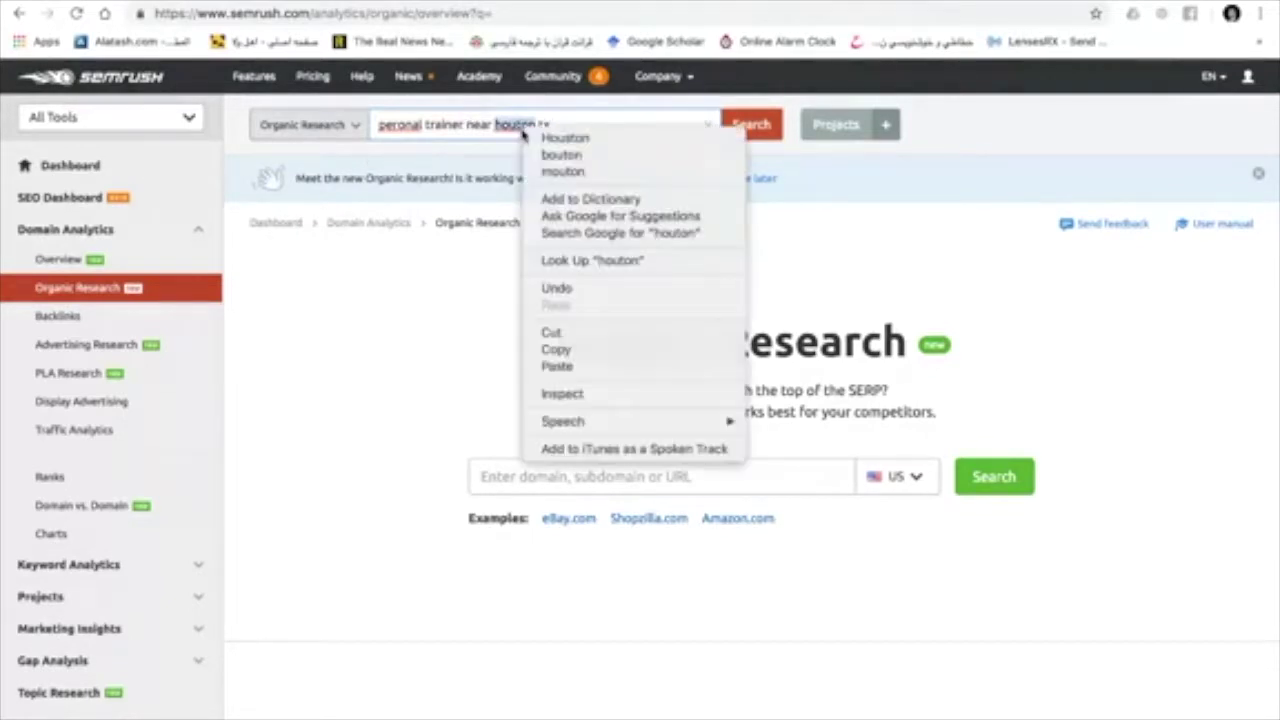
click(527, 137)
right_click(405, 127)
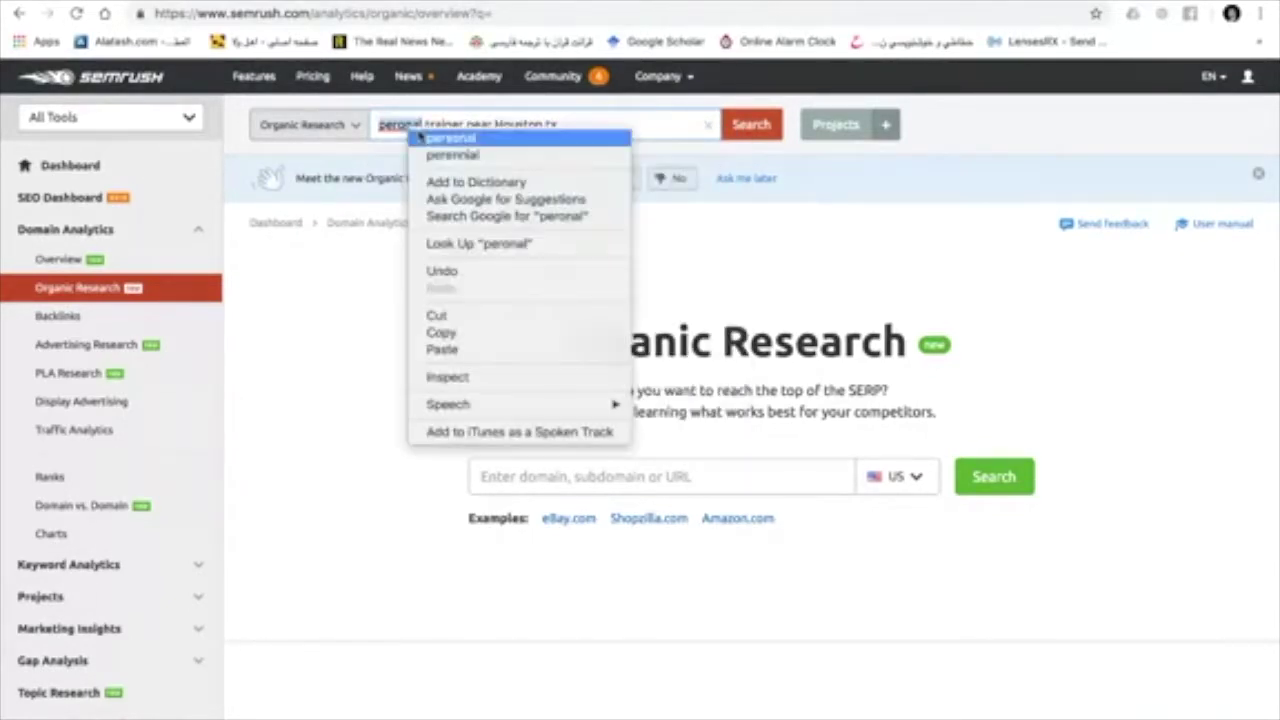
click(427, 134)
click(735, 132)
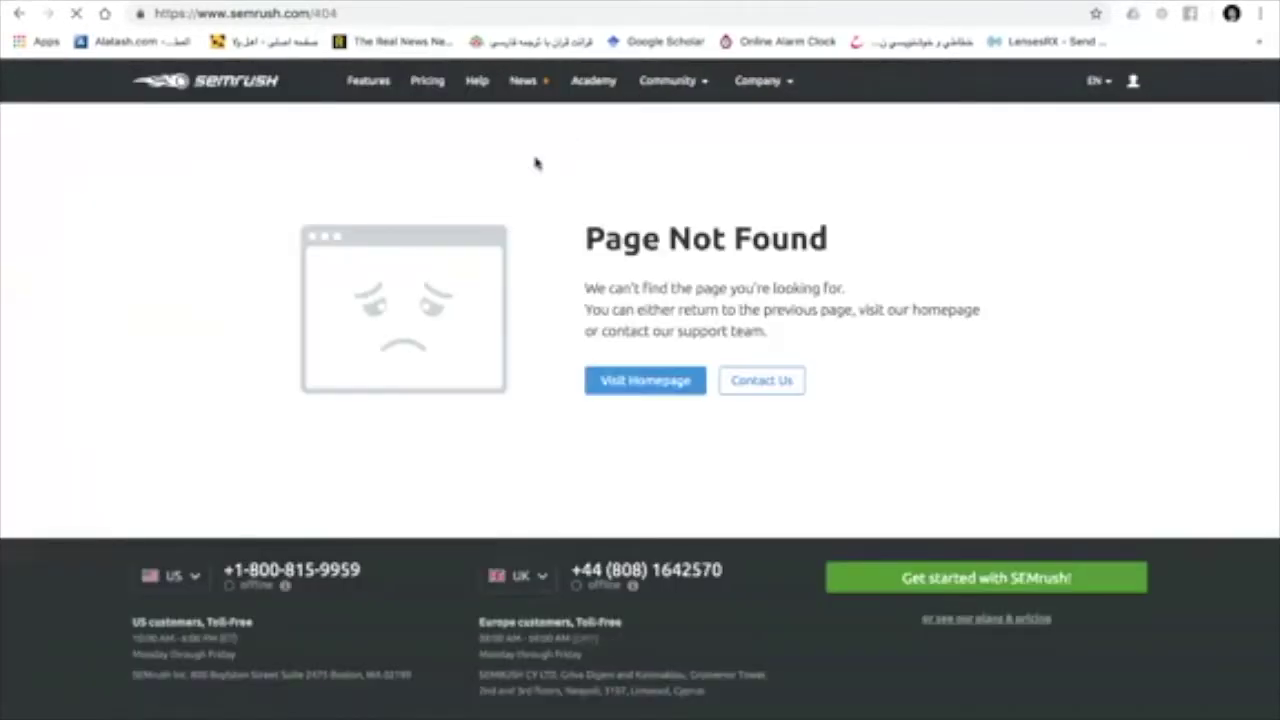
Return to the SEMrush homepage and reopen the Organic Research report.
click(656, 388)
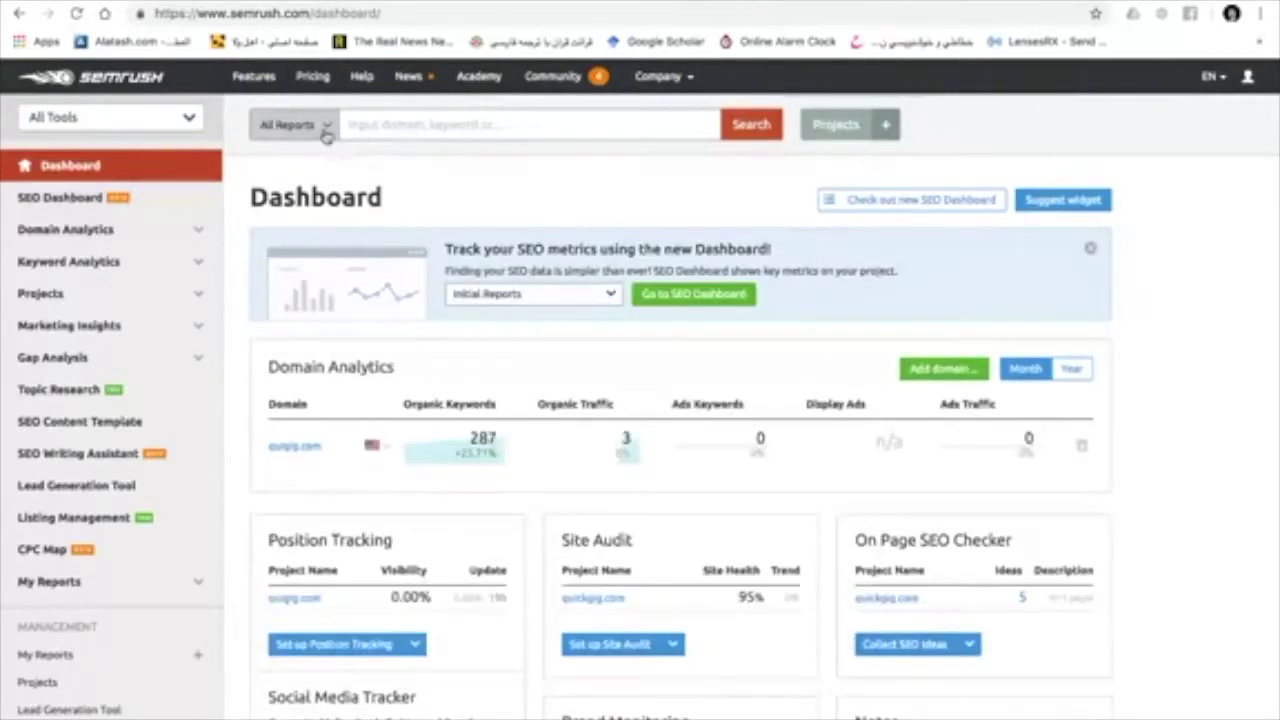
click(326, 130)
click(321, 216)
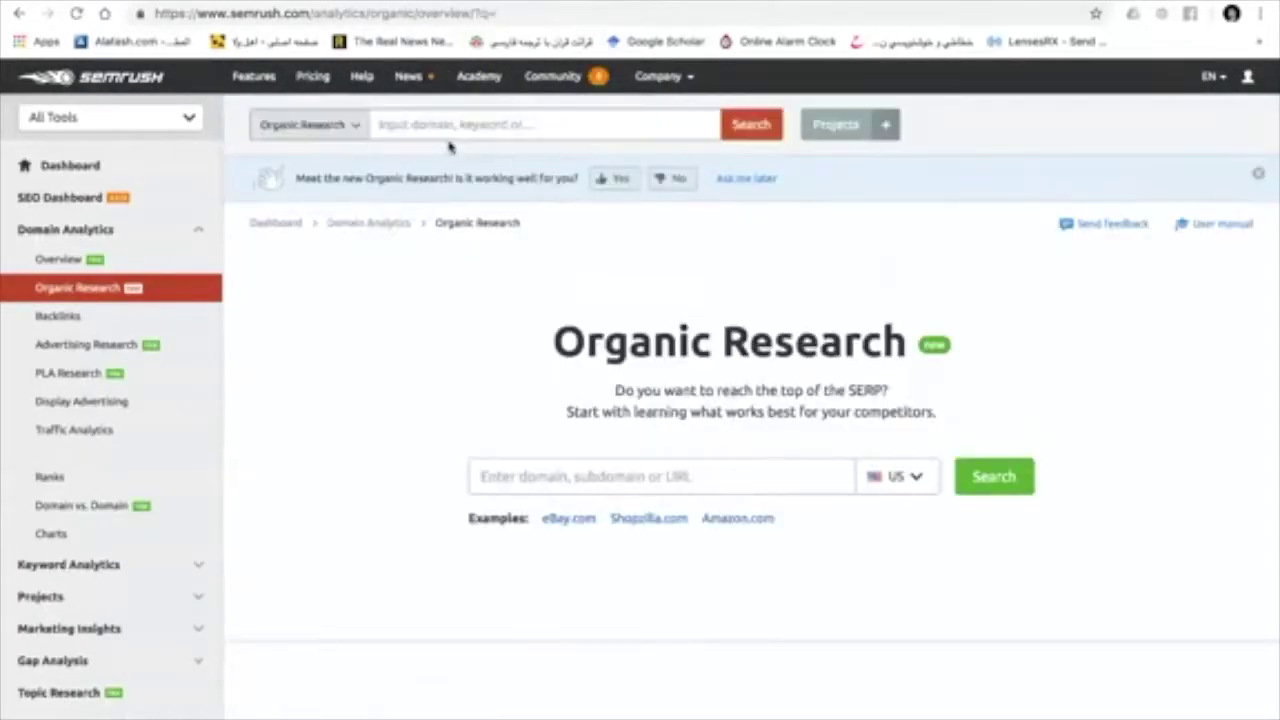
Enter the keyword "peronal trainer" and switch to its Keyword Analytics overview.
click(455, 127)
text(personal traine)
key(BackSpace)
key(BackSpace)
text(ner)
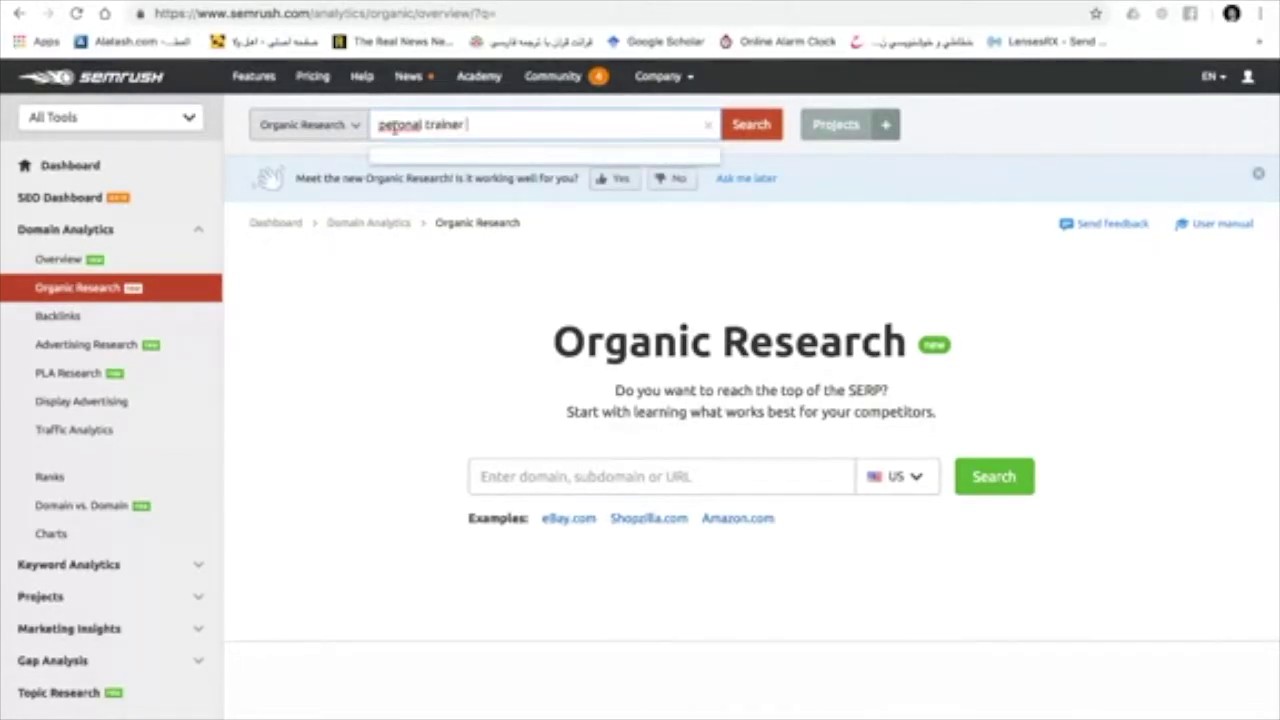
click(110, 572)
click(66, 597)
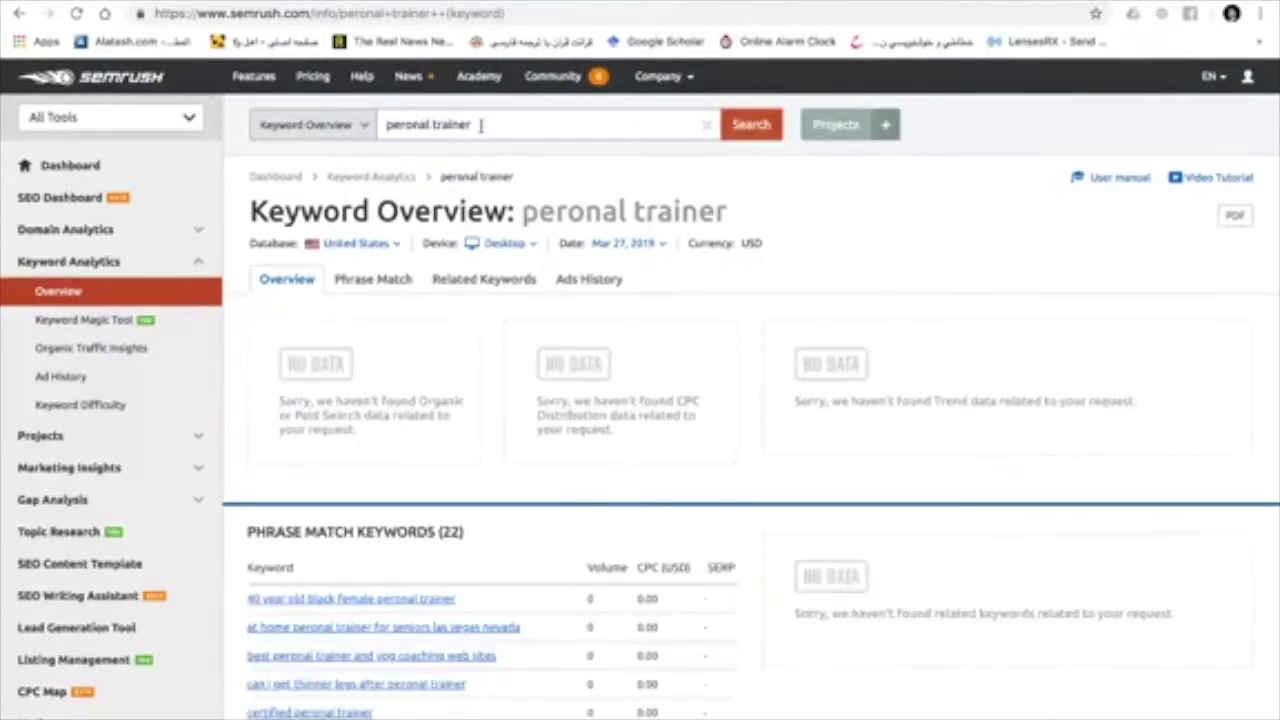
Extend and correct the keyword to "personal trainer near Houston tx" and look up its Keyword Overview.
click(496, 125)
text(nea)
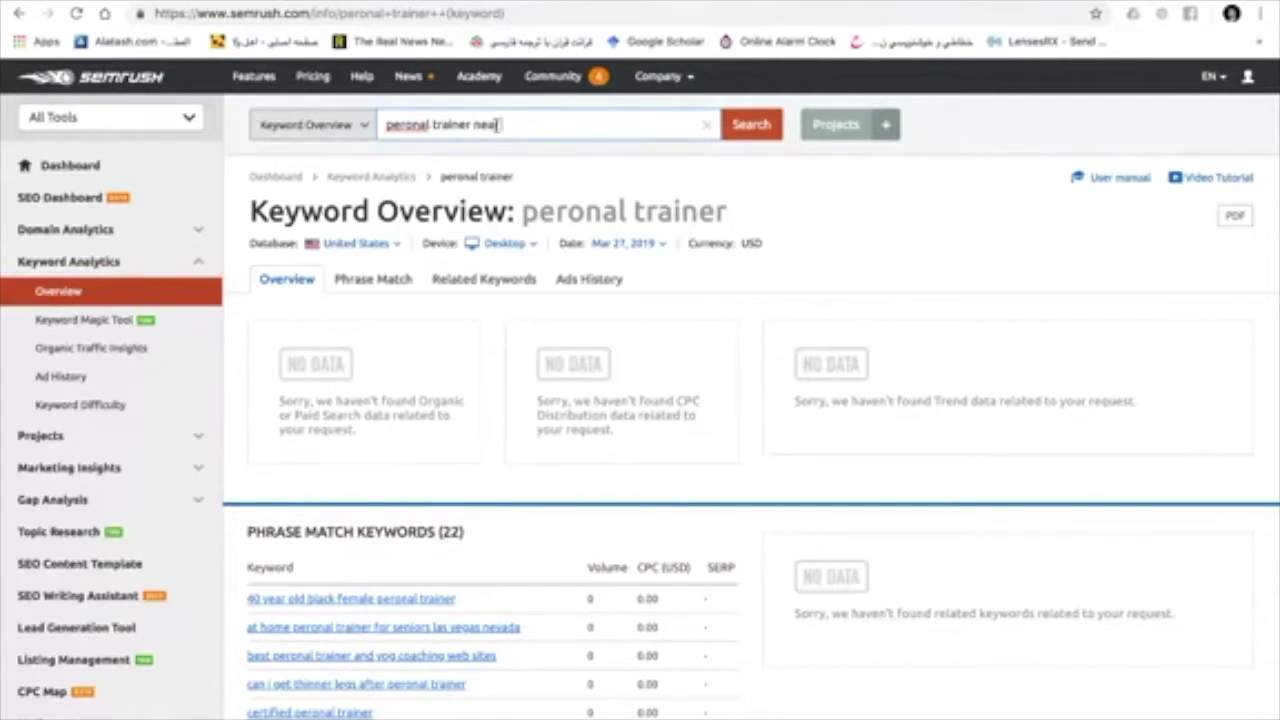
text(r houton tx)
right_click(519, 124)
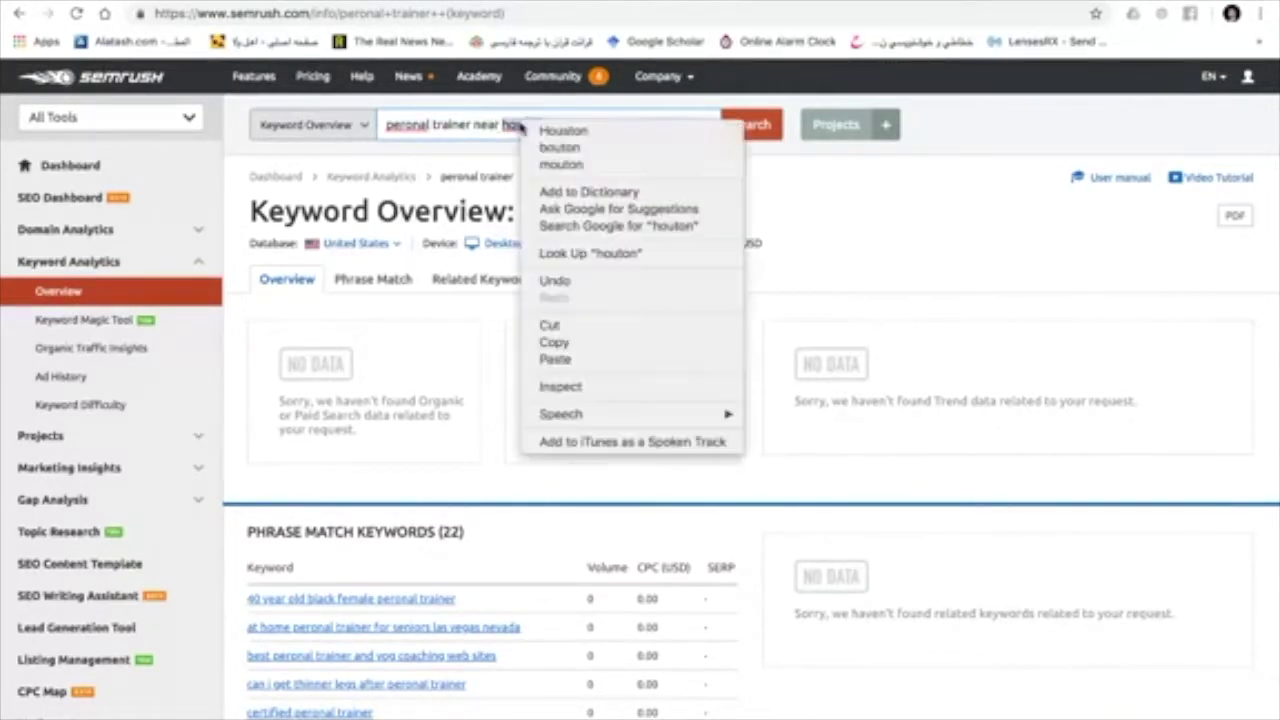
click(563, 131)
right_click(413, 127)
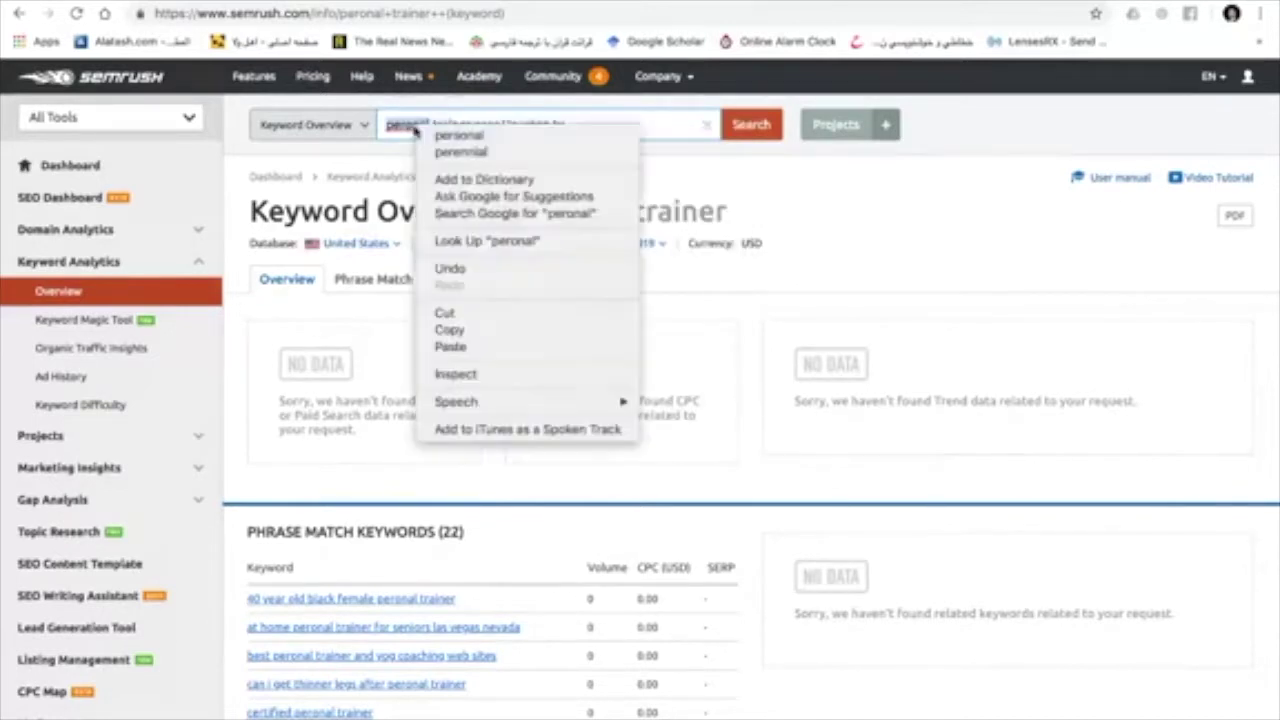
click(458, 134)
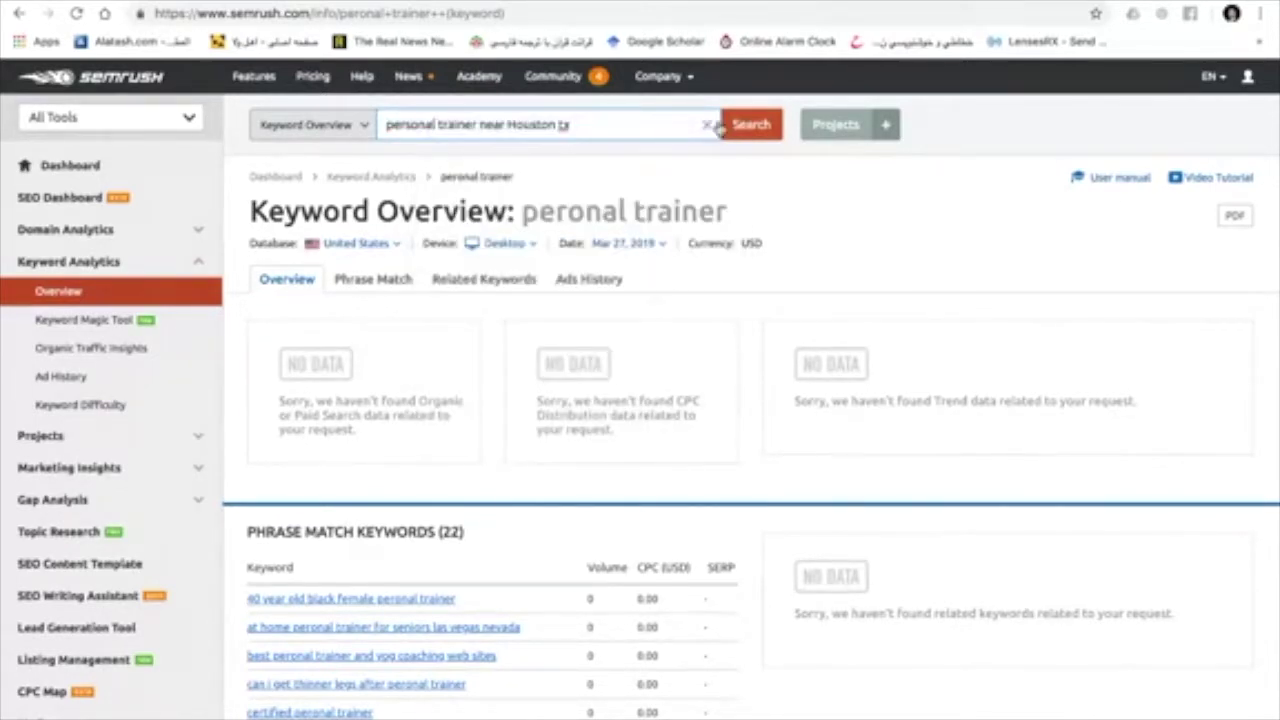
click(751, 126)
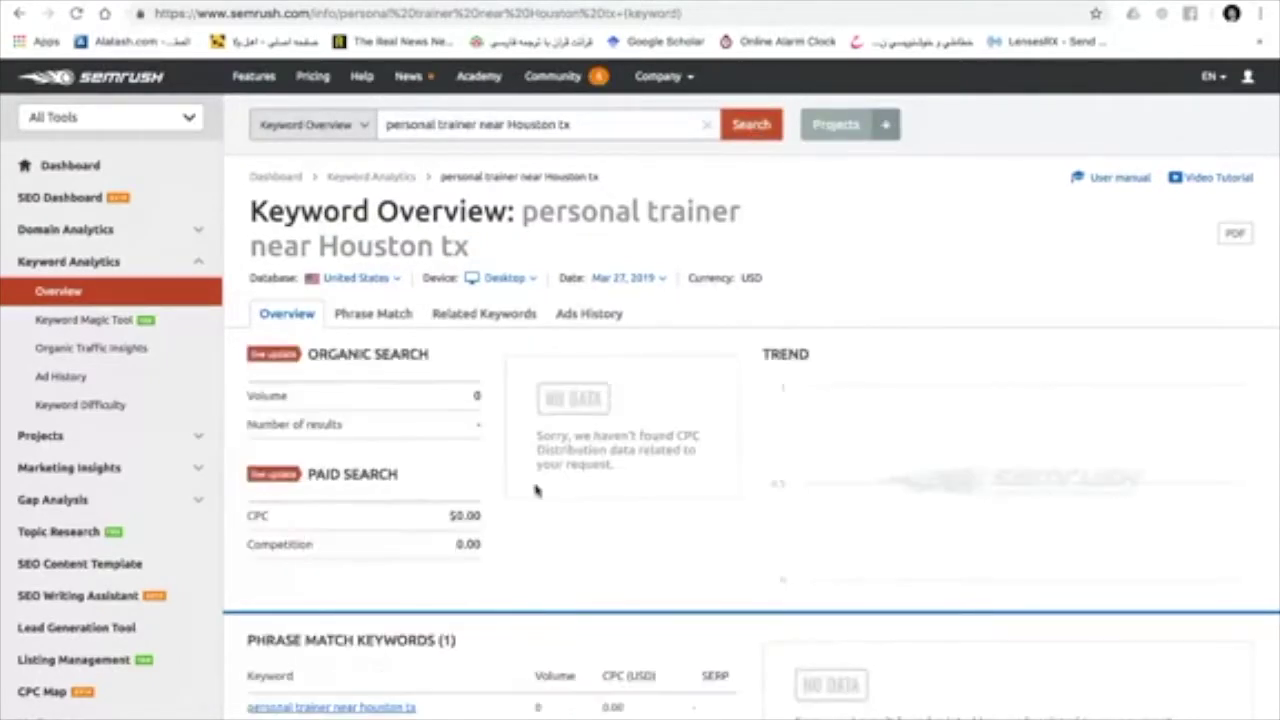
Examine the Houston keyword's overview data and phrase match list, returning to the Keyword Overview.
scroll(533, 491, down, 1)
scroll(533, 491, down, 4)
scroll(533, 491, up, 3)
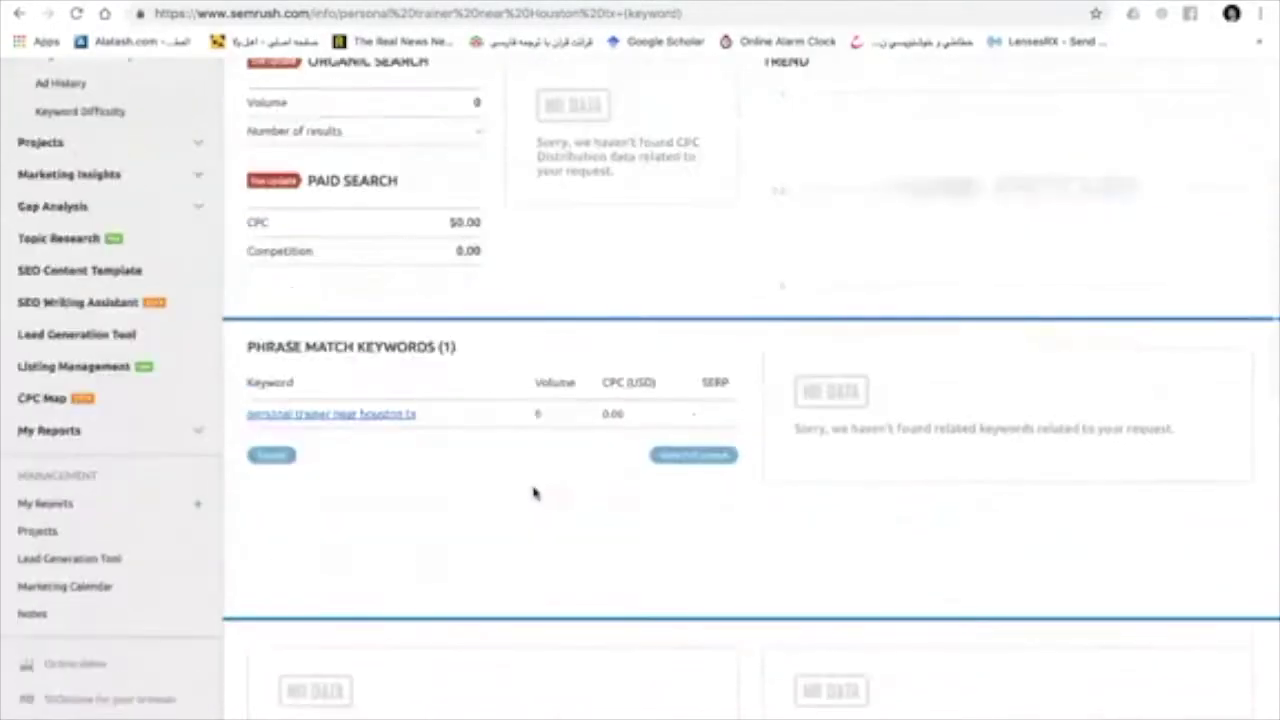
scroll(533, 491, up, 1)
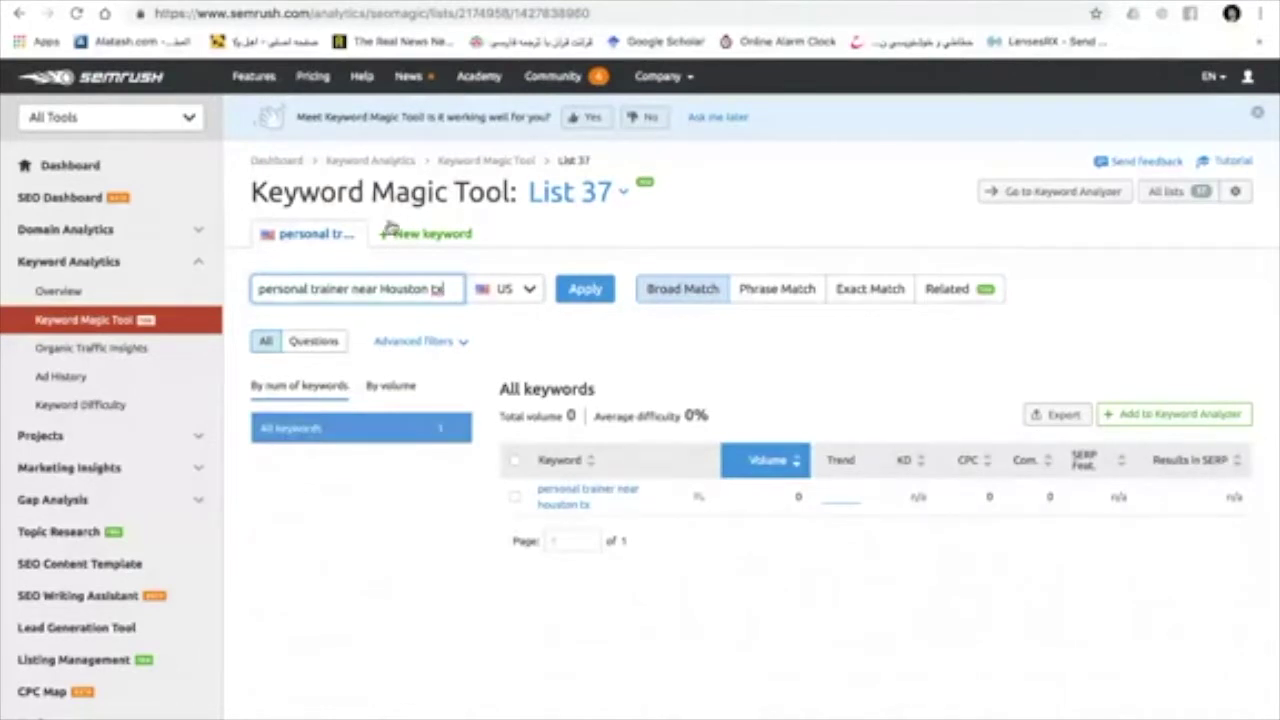
click(19, 13)
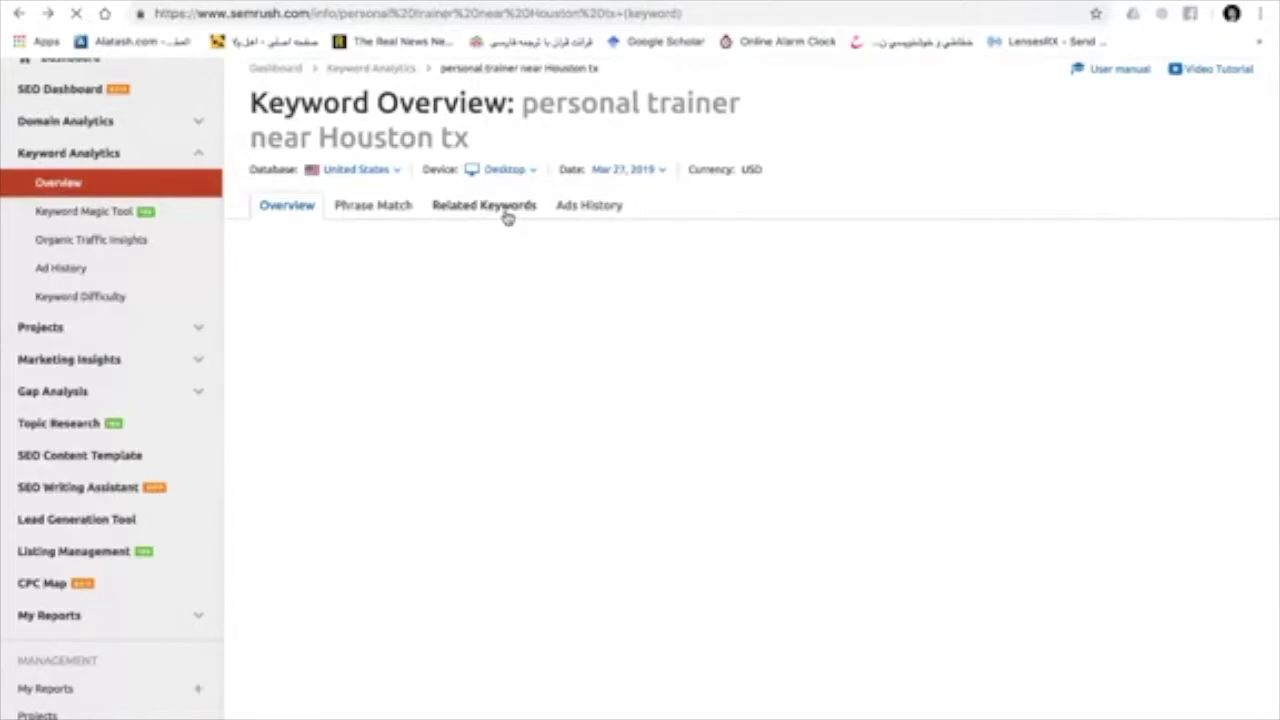
Open the related keywords in the Keyword Magic Tool and shorten the search phrase to "personal trainer".
click(507, 214)
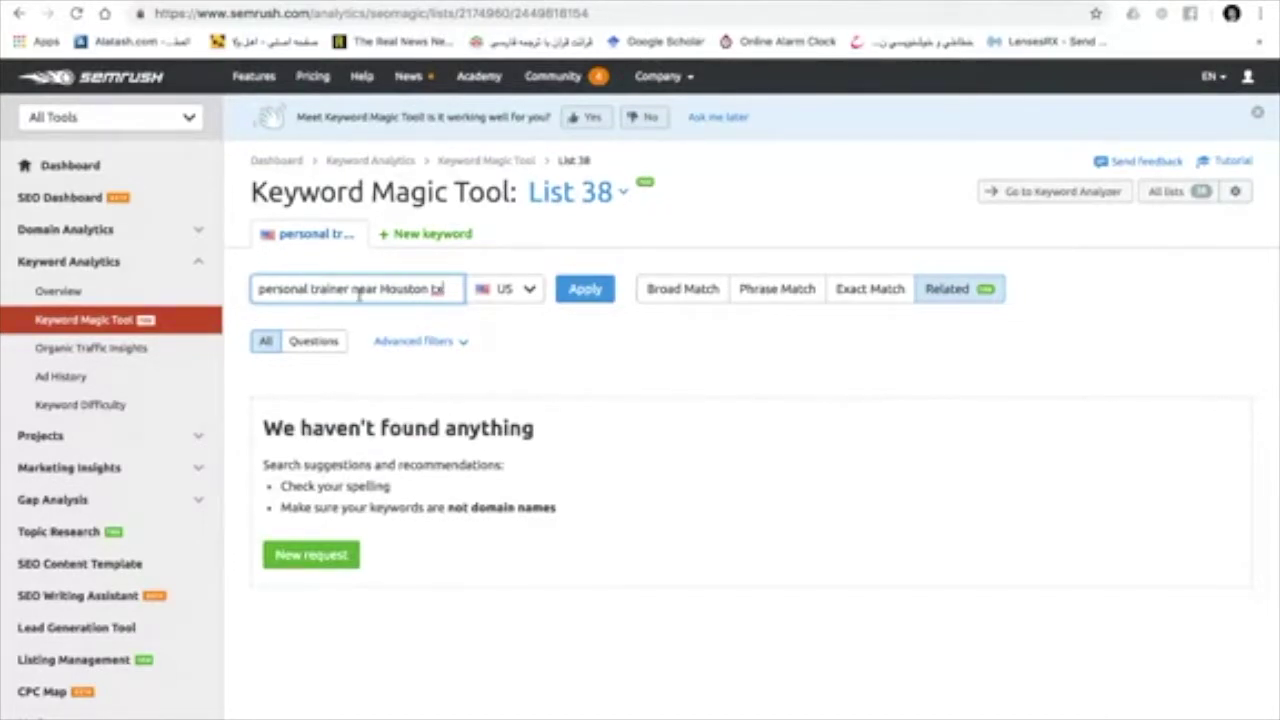
drag(357, 289, 446, 293)
key(BackSpace)
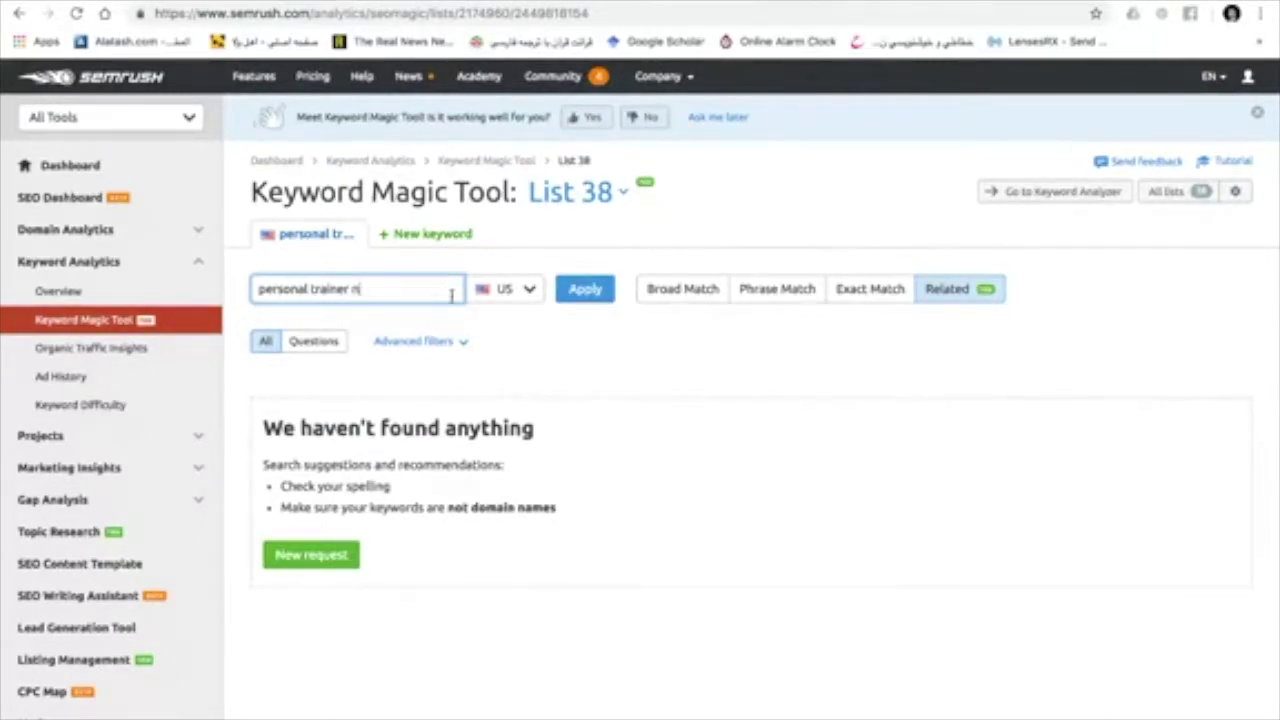
click(590, 289)
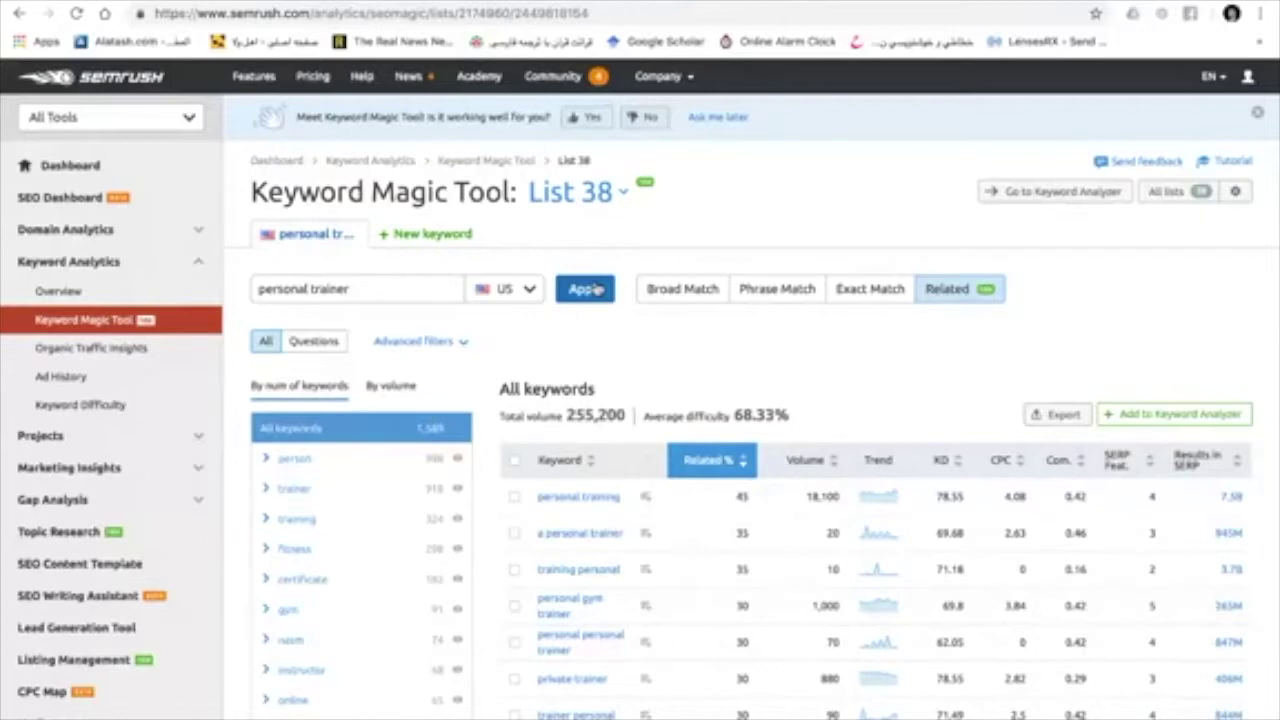
Sort the related keywords by volume, highest first, and examine their search volume, keyword difficulty and CPC.
scroll(595, 289, down, 1)
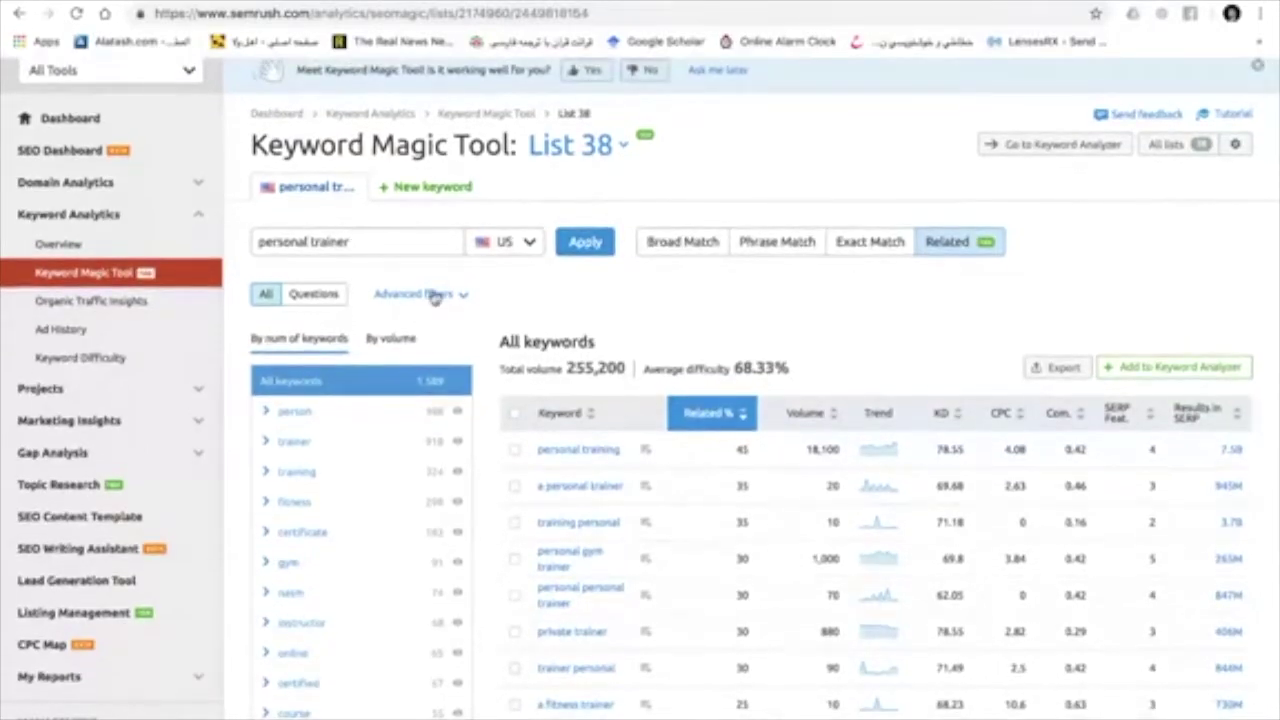
scroll(614, 399, down, 4)
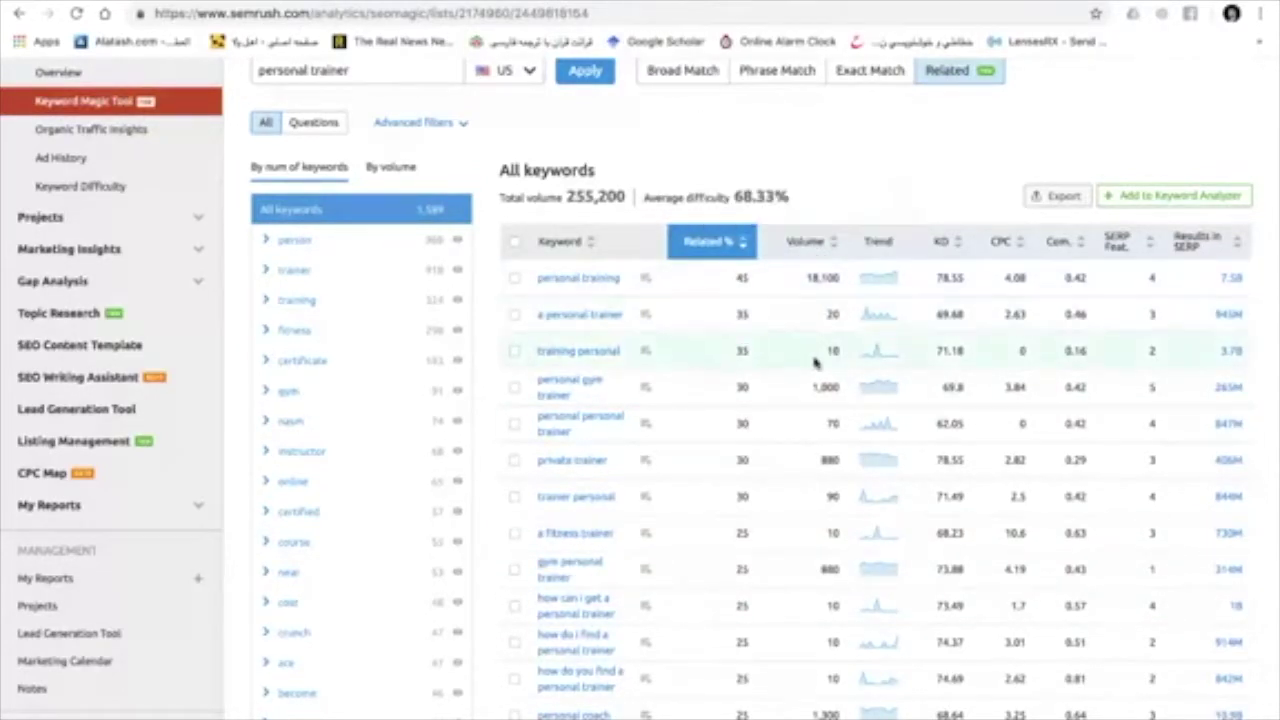
click(815, 243)
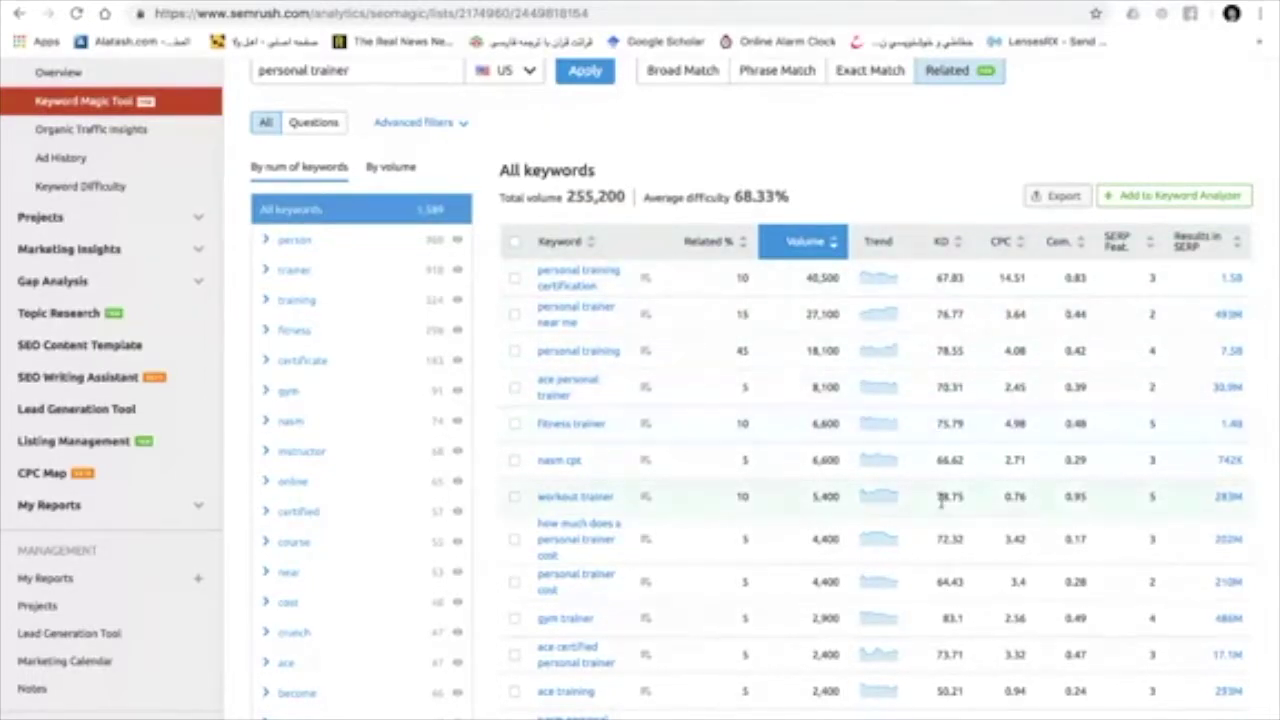
scroll(945, 634, down, 3)
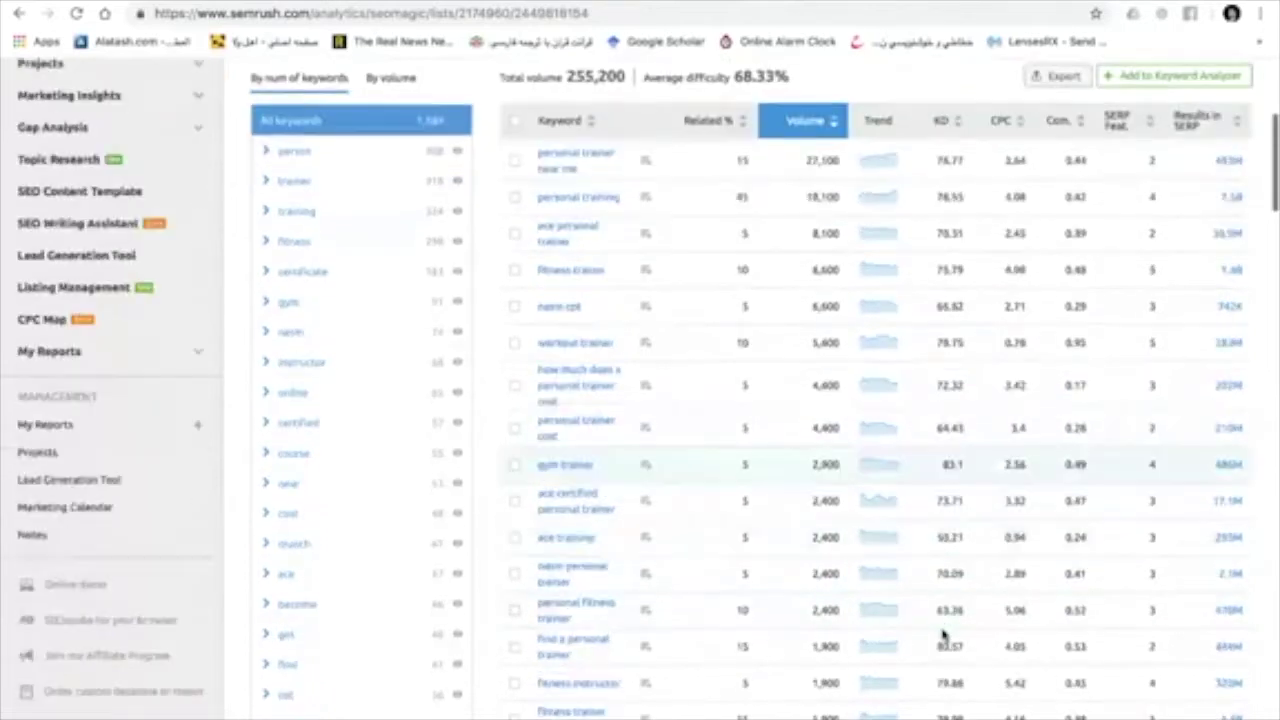
scroll(943, 634, down, 3)
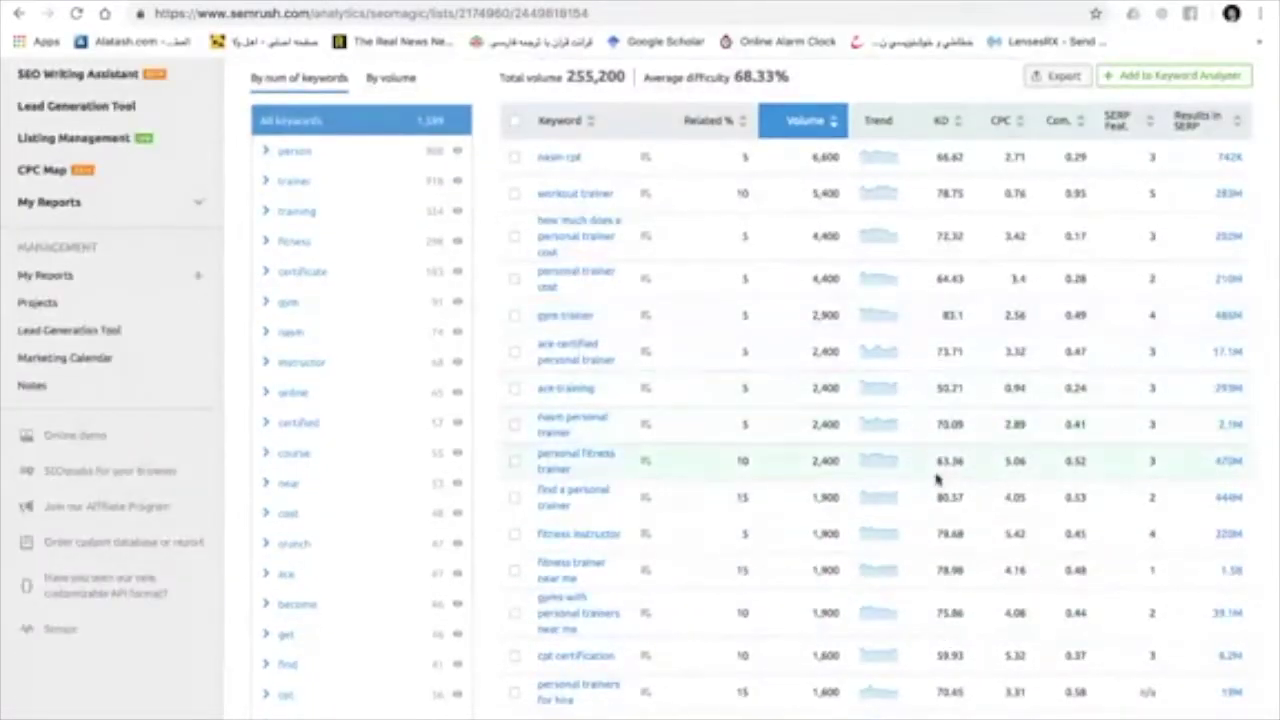
scroll(930, 555, down, 10)
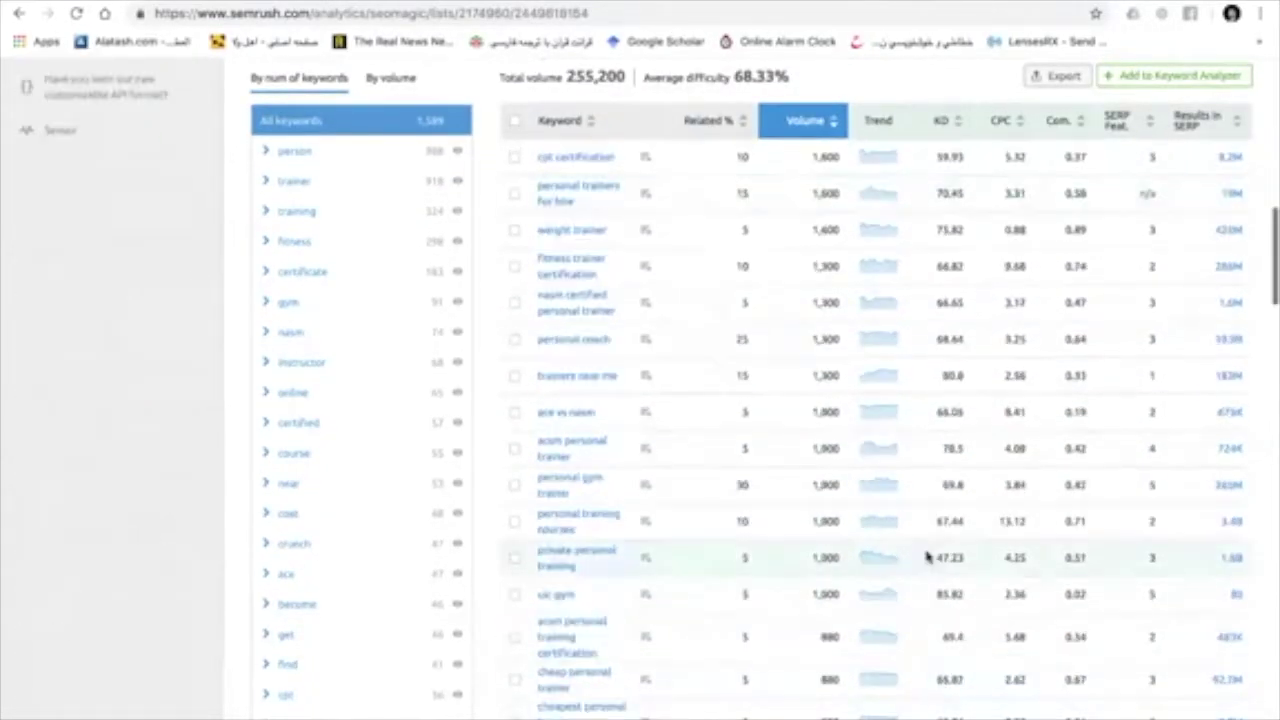
scroll(940, 558, up, 1)
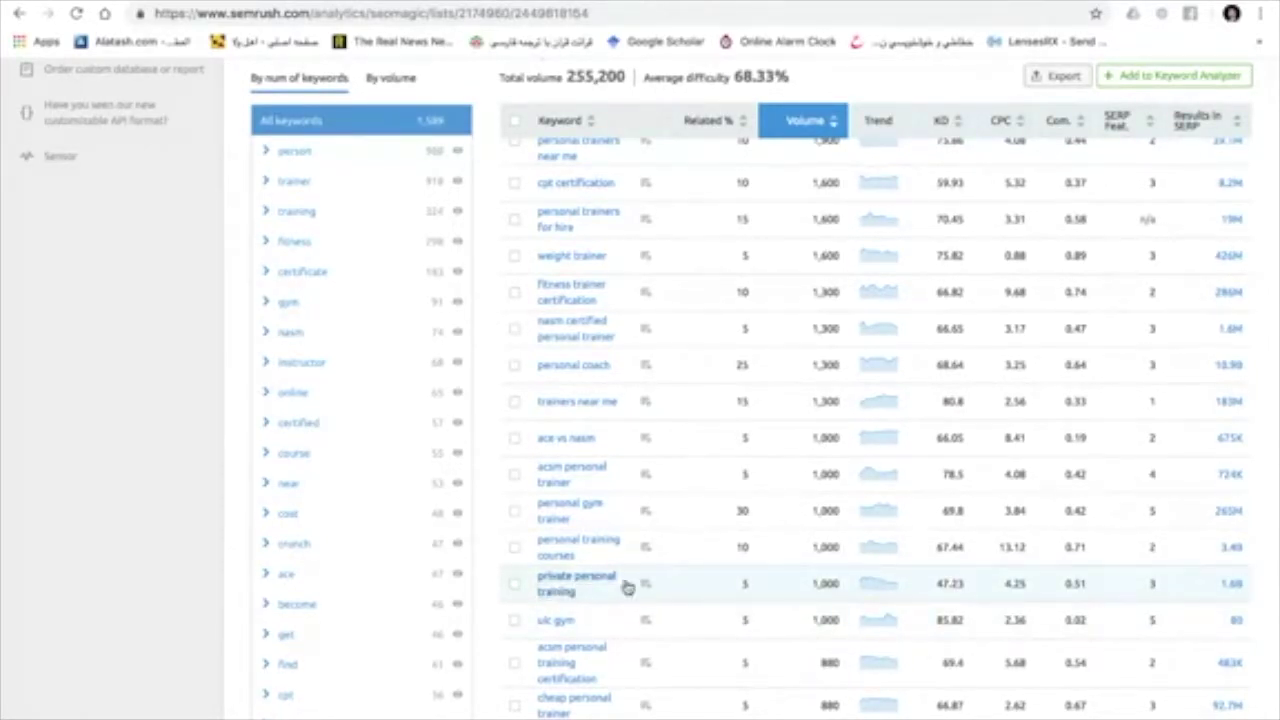
Review the volume-sorted related keywords for "personal trainer" from the highest-volume terms down to the lower-volume ones, comparing their difficulty and CPC.
scroll(945, 560, up, 10)
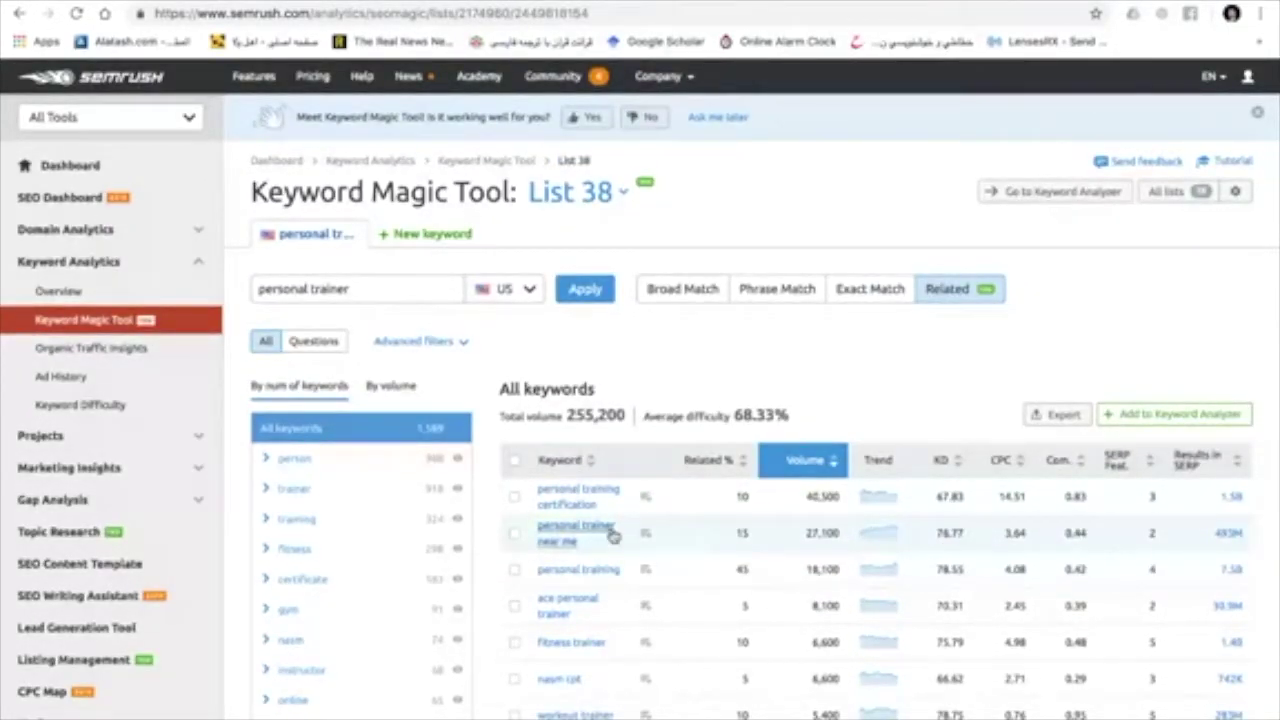
scroll(896, 627, down, 5)
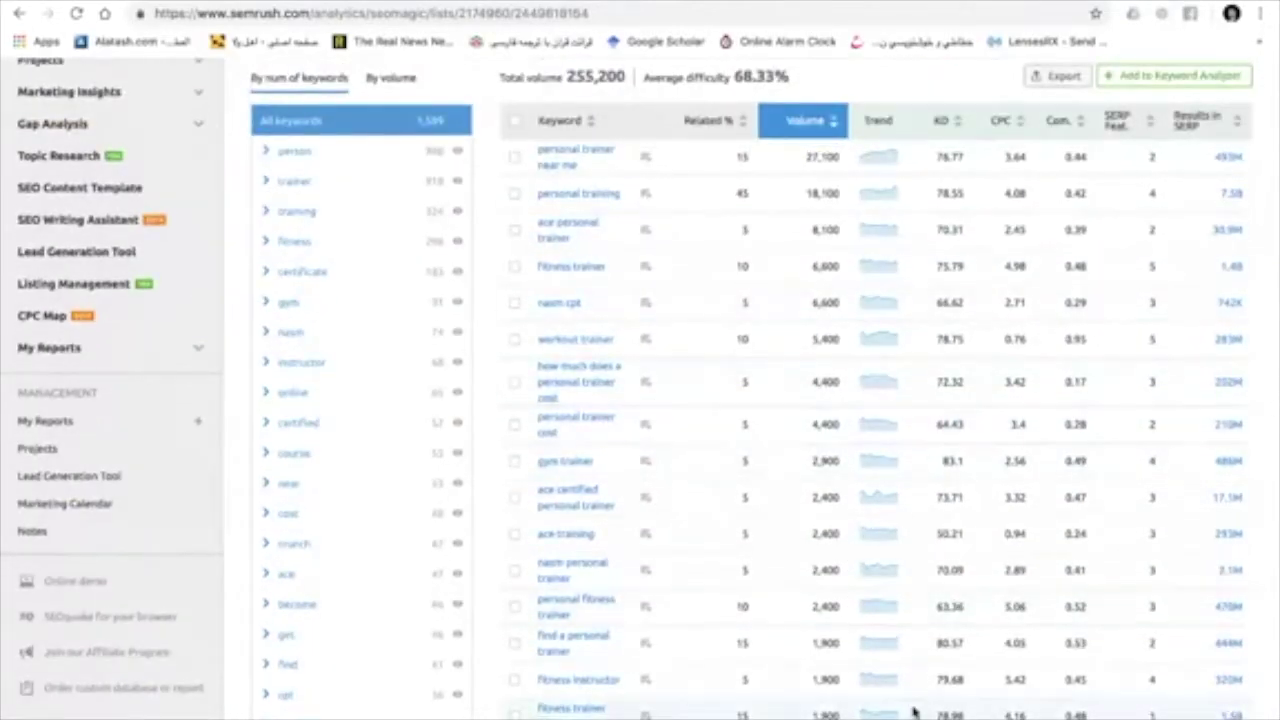
scroll(914, 700, down, 5)
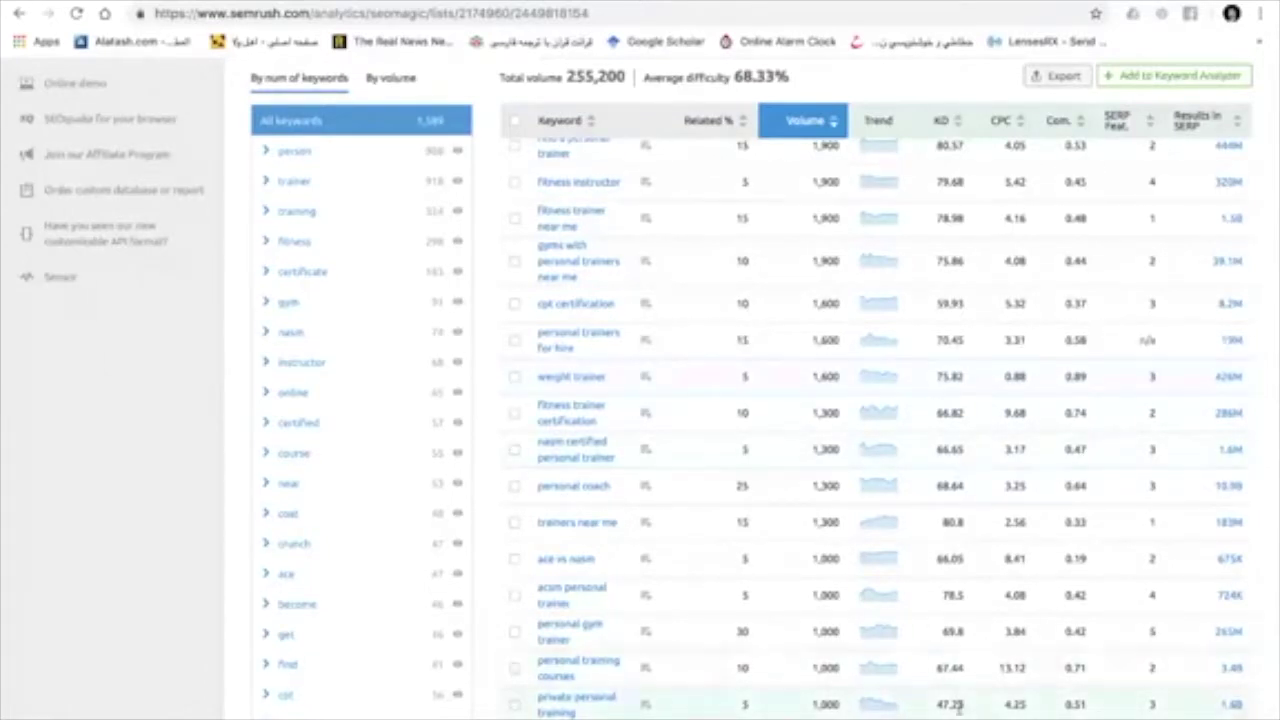
scroll(951, 690, down, 3)
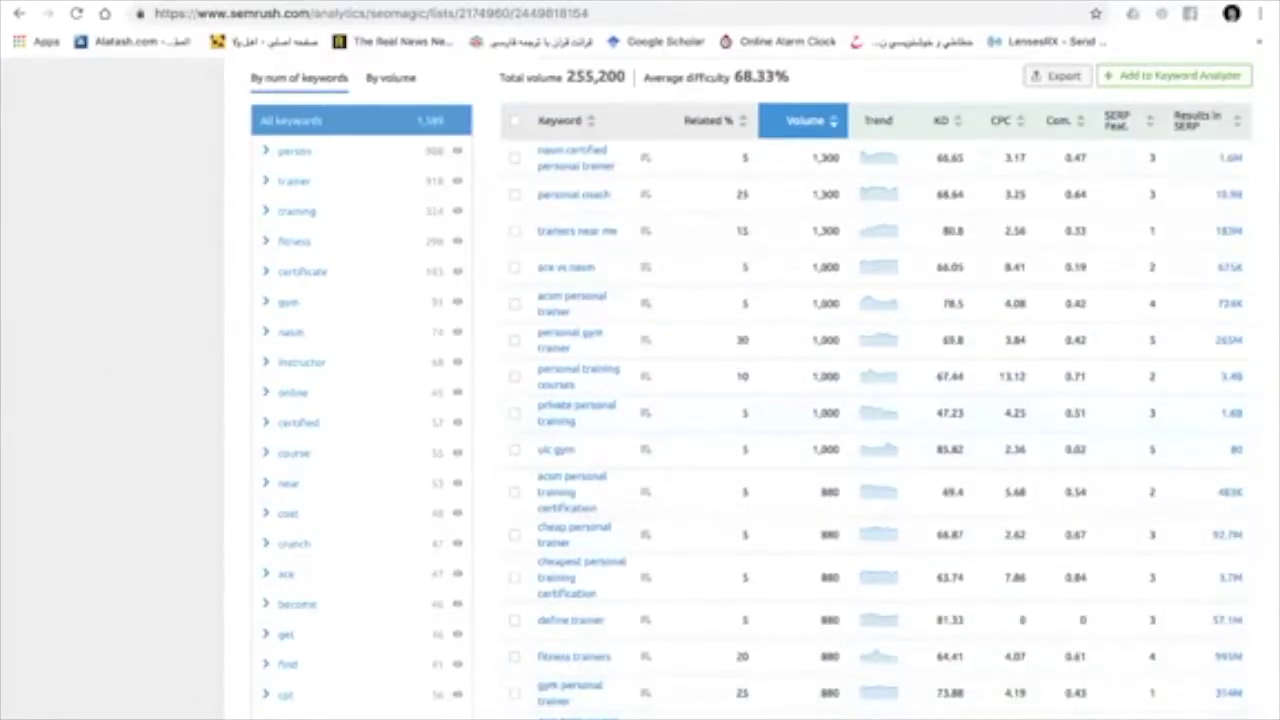
Switch to the Microsoft PowerPoint presentation and show slide 6, "Competition Analysis: johnmooreservices.com".
mouse_move(880, 714)
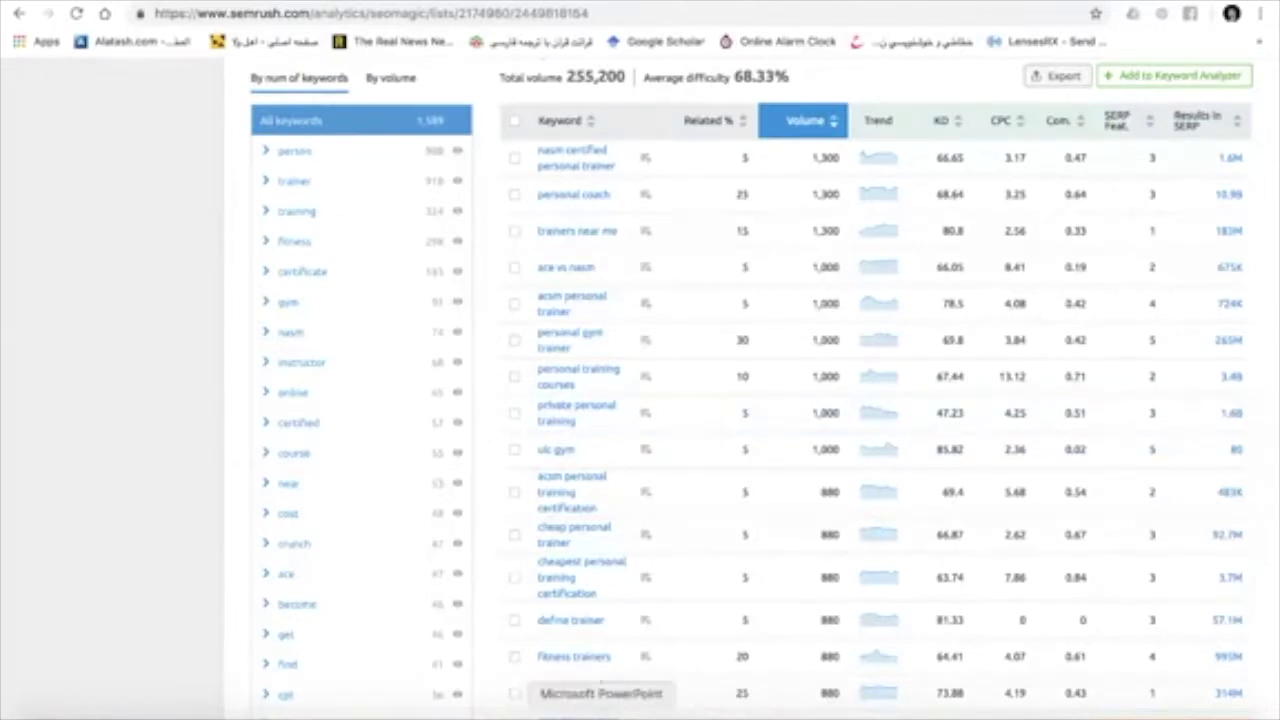
click(601, 710)
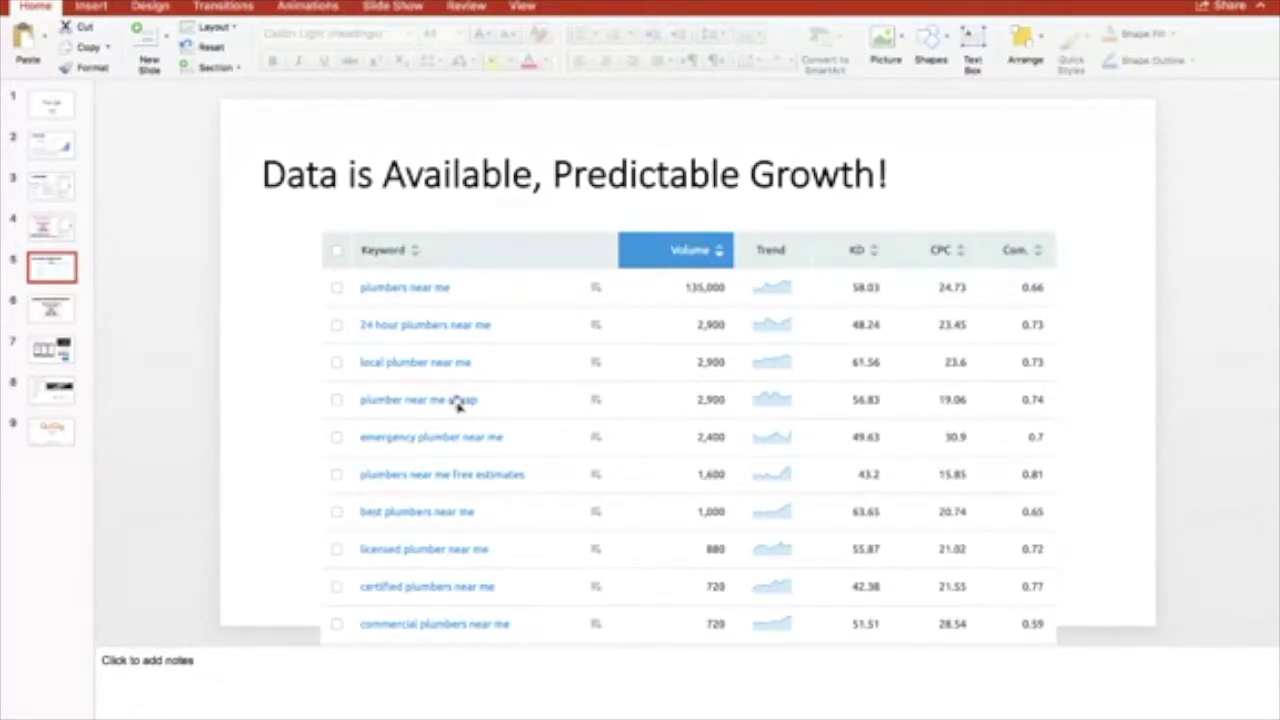
click(44, 310)
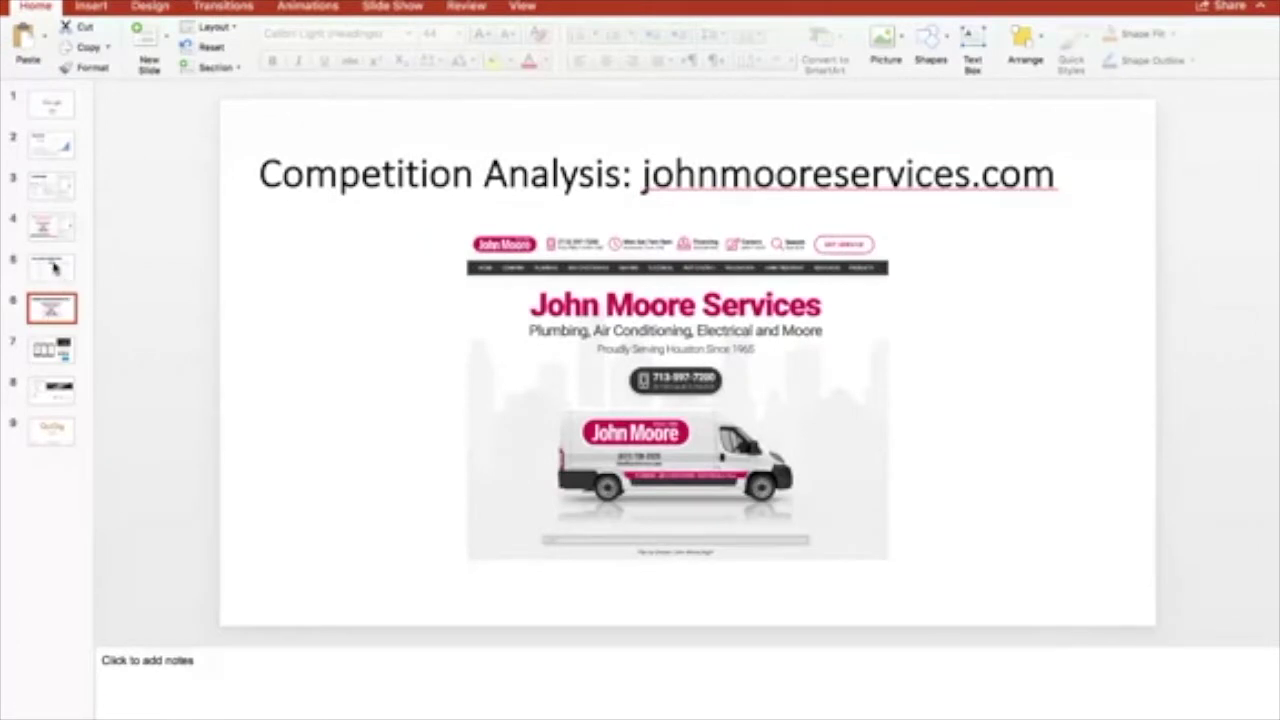